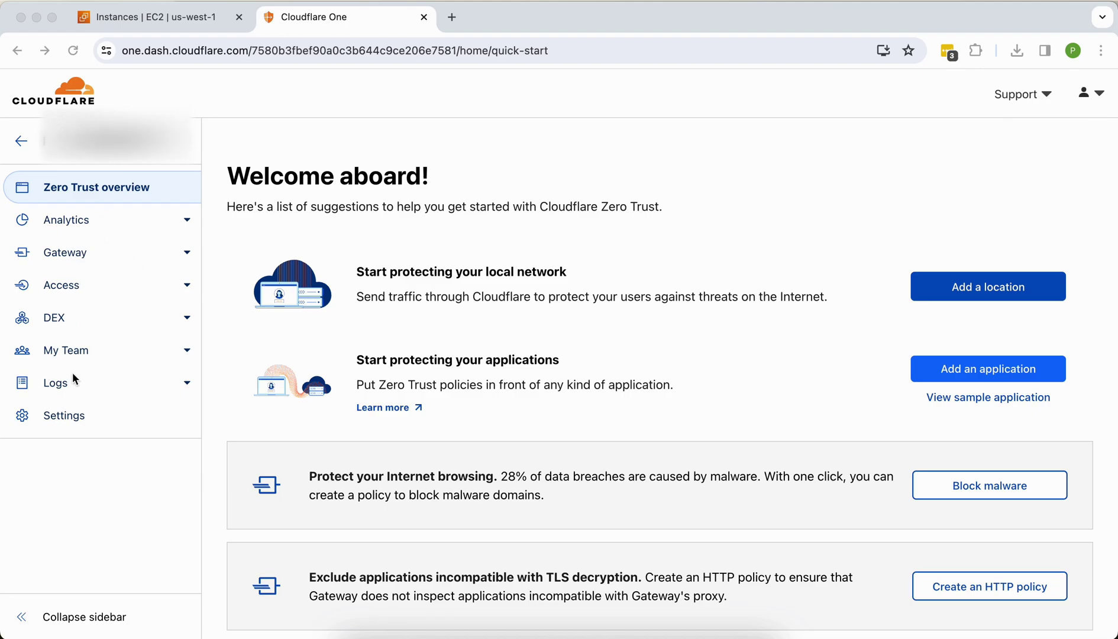
Switch to the AWS EC2 instances tab to check that demo-server is running
left_click(160, 18)
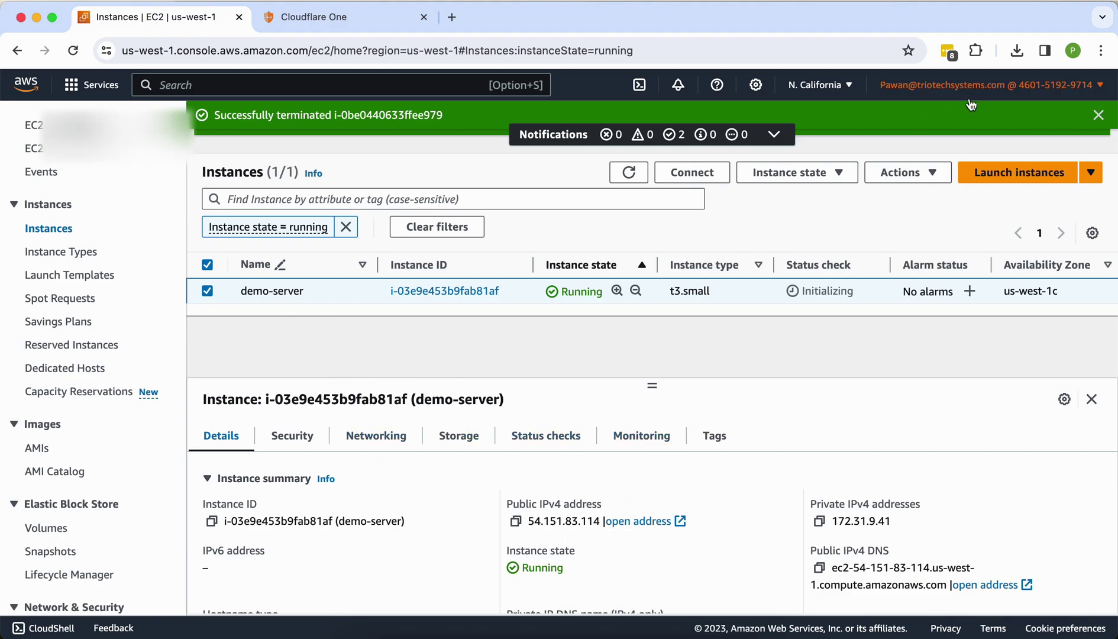
Dismiss both 'Successfully terminated' notices and return to the Cloudflare One dashboard
left_click(1088, 116)
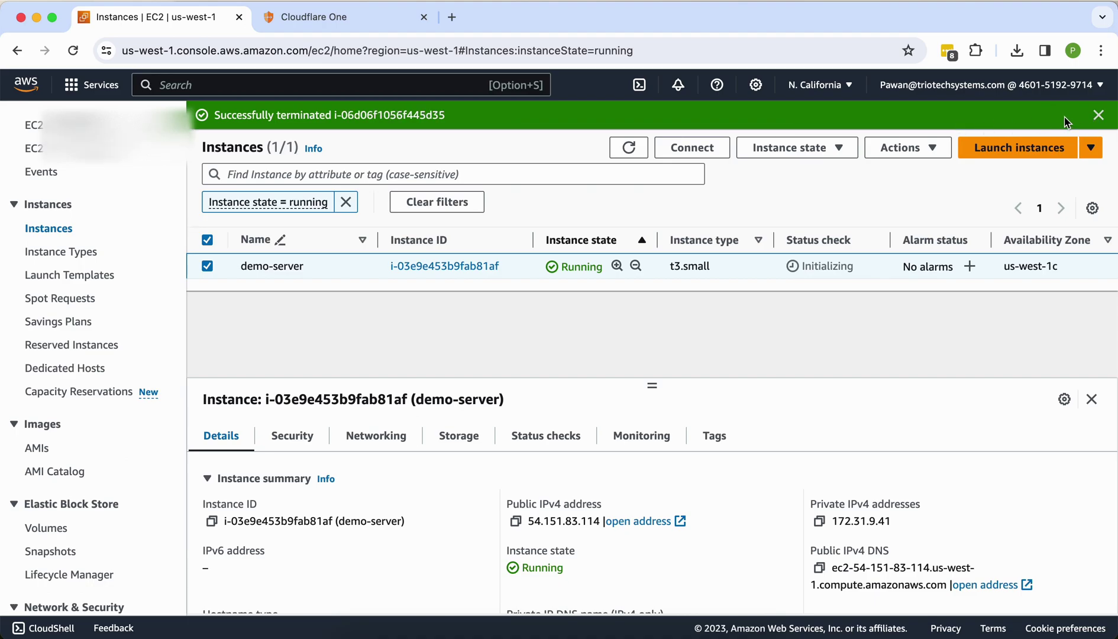
left_click(1095, 116)
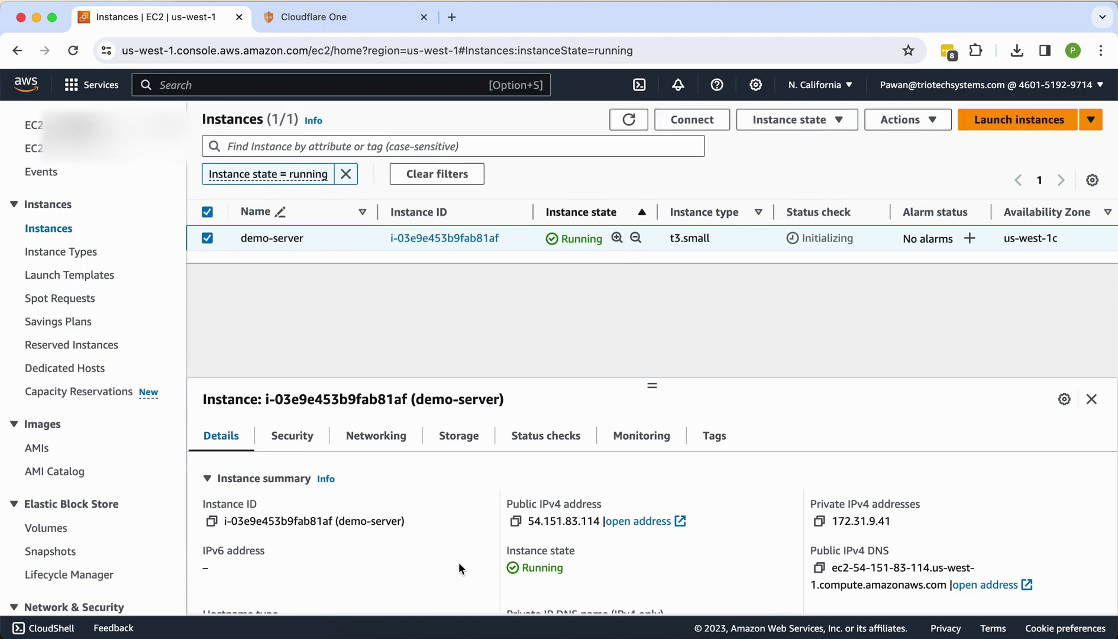
left_click(334, 18)
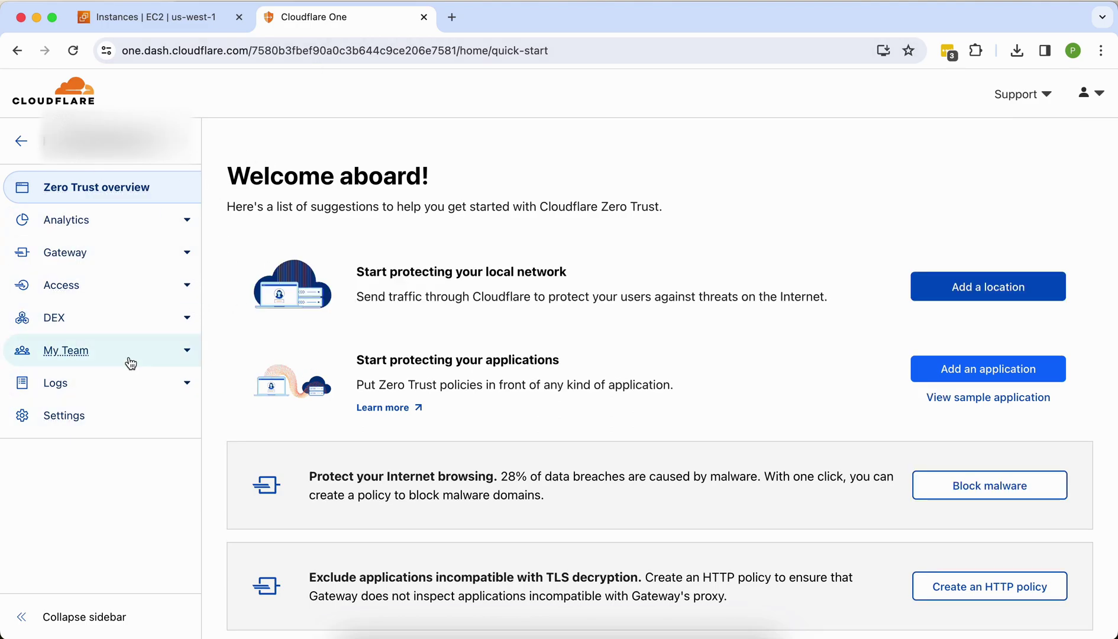
Open the Tunnels page under Access
left_click(104, 286)
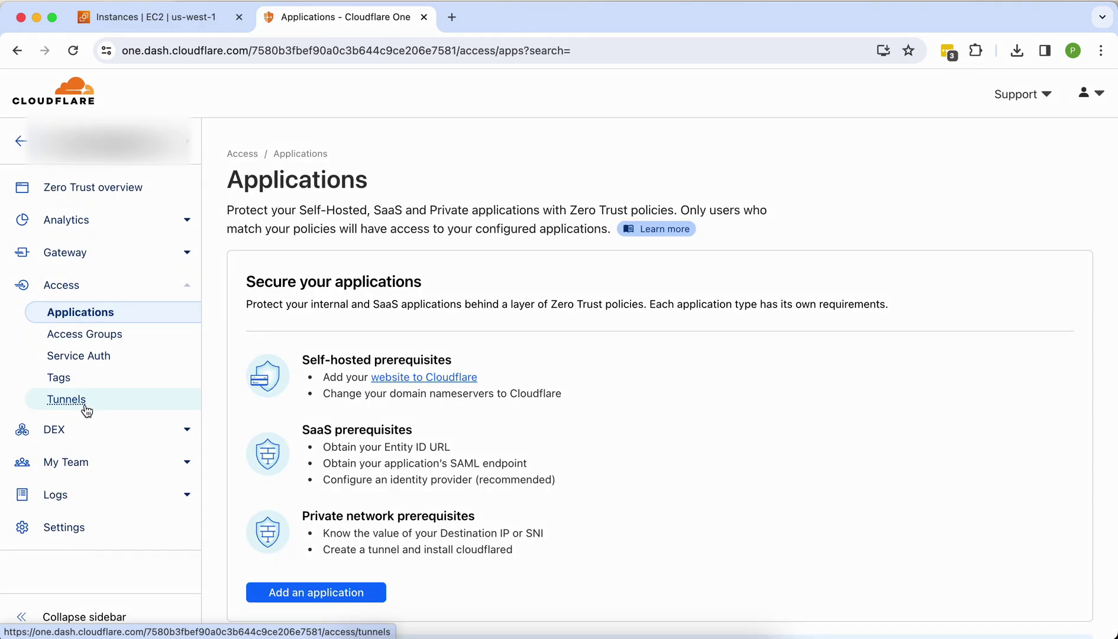
left_click(85, 407)
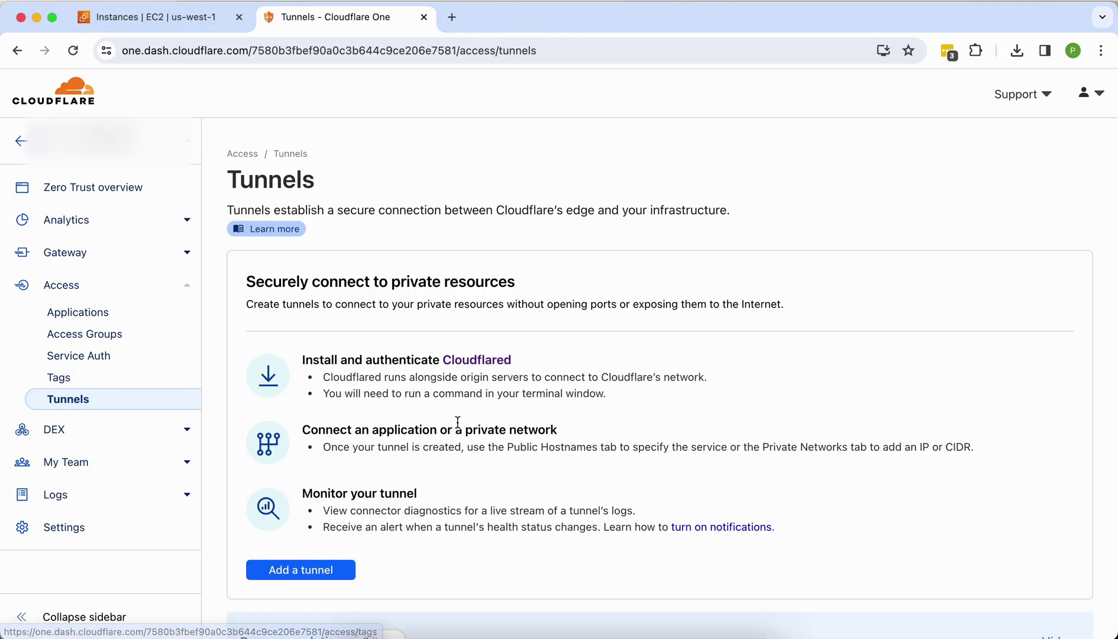
scroll(457, 492, "down", 5)
scroll(457, 422, "up", 5)
scroll(457, 421, "down", 1)
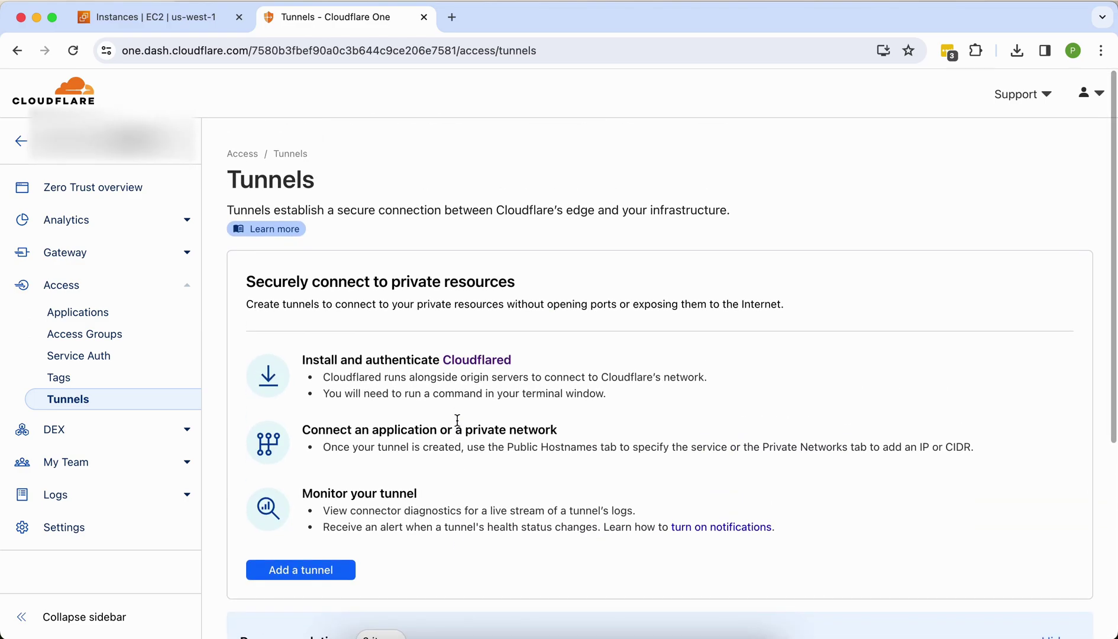
Start a new tunnel named 'demo-server'
left_click(281, 569)
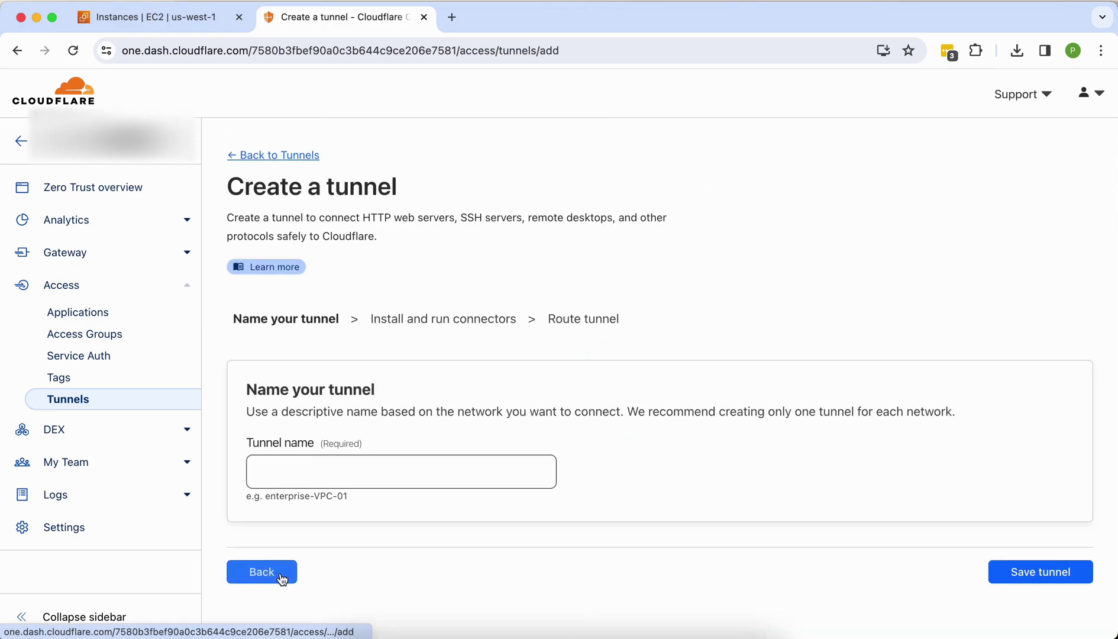
left_click(328, 473)
type("de")
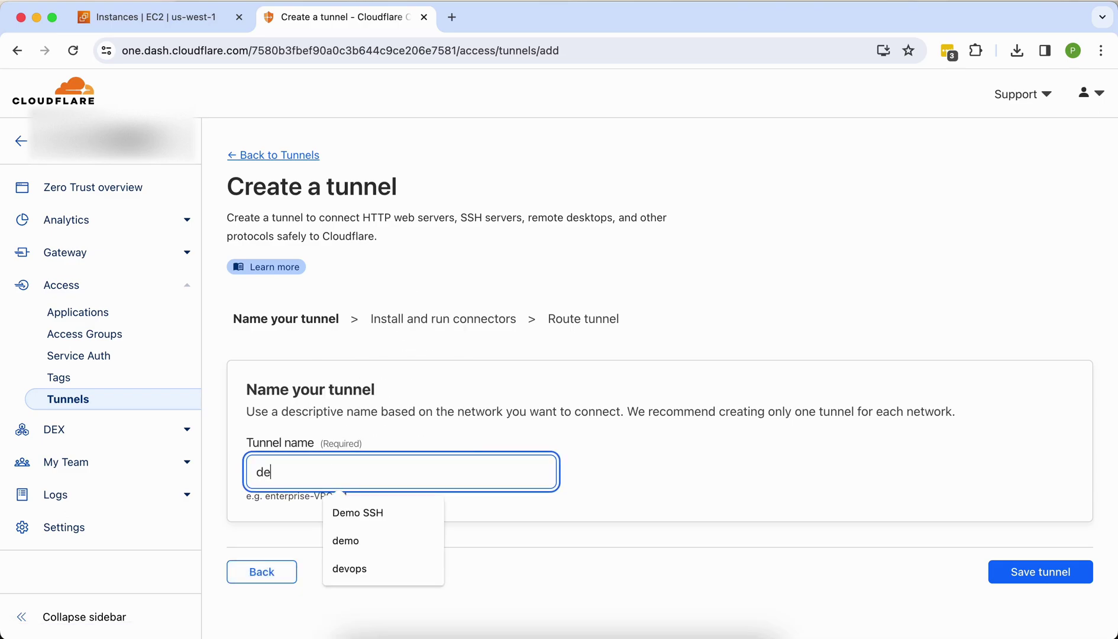
type("mo-")
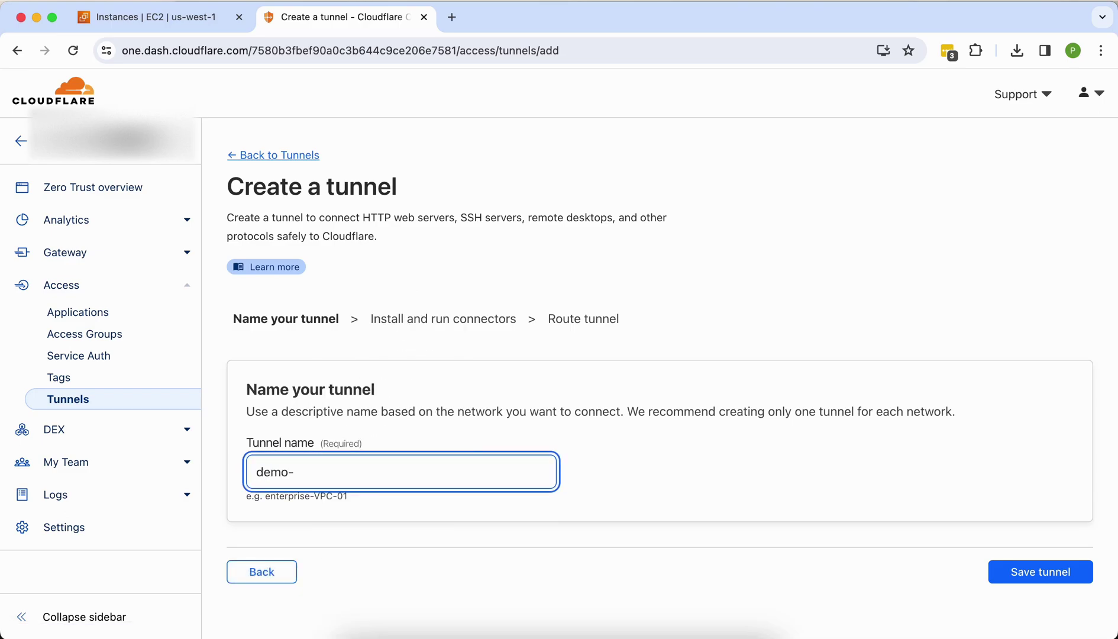
type("server")
Save the demo-server tunnel
left_click(1031, 572)
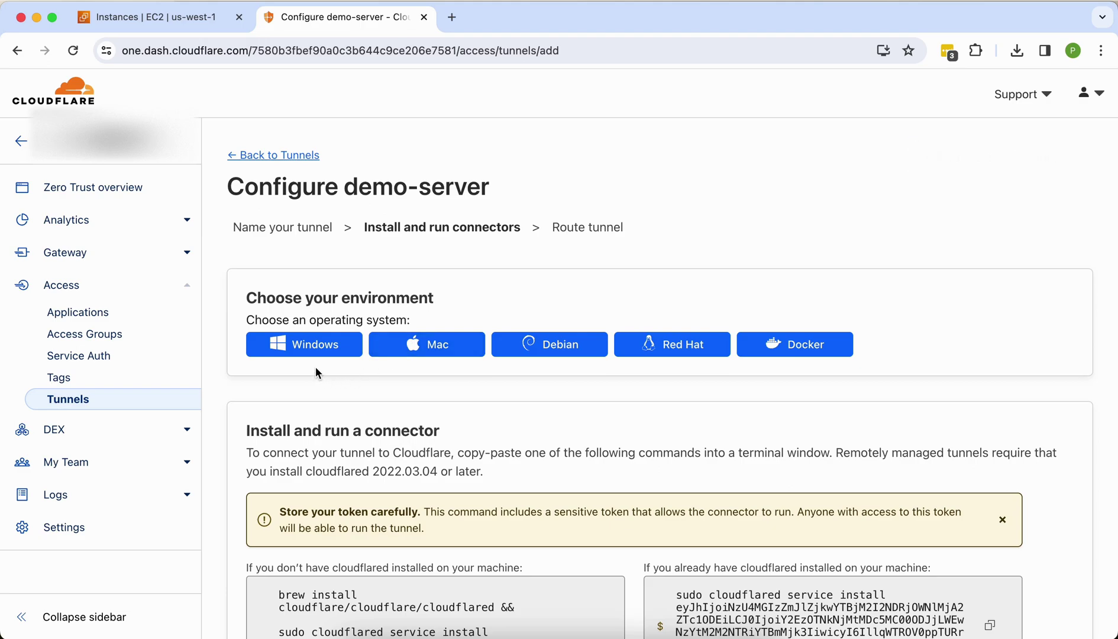
scroll(388, 585, "down", 1)
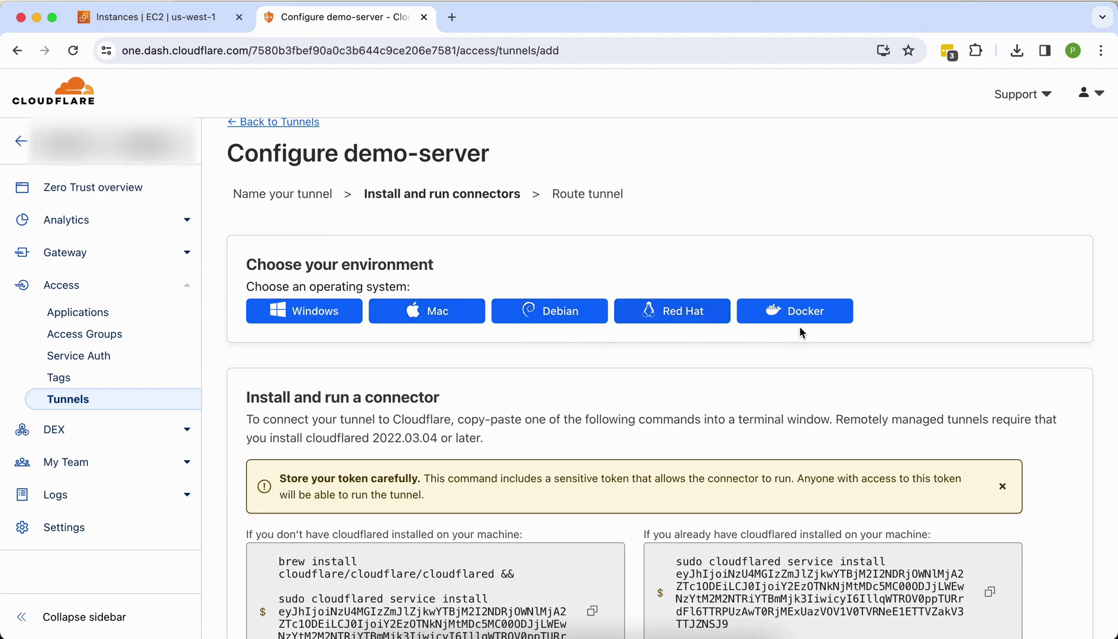
scroll(788, 315, "down", 3)
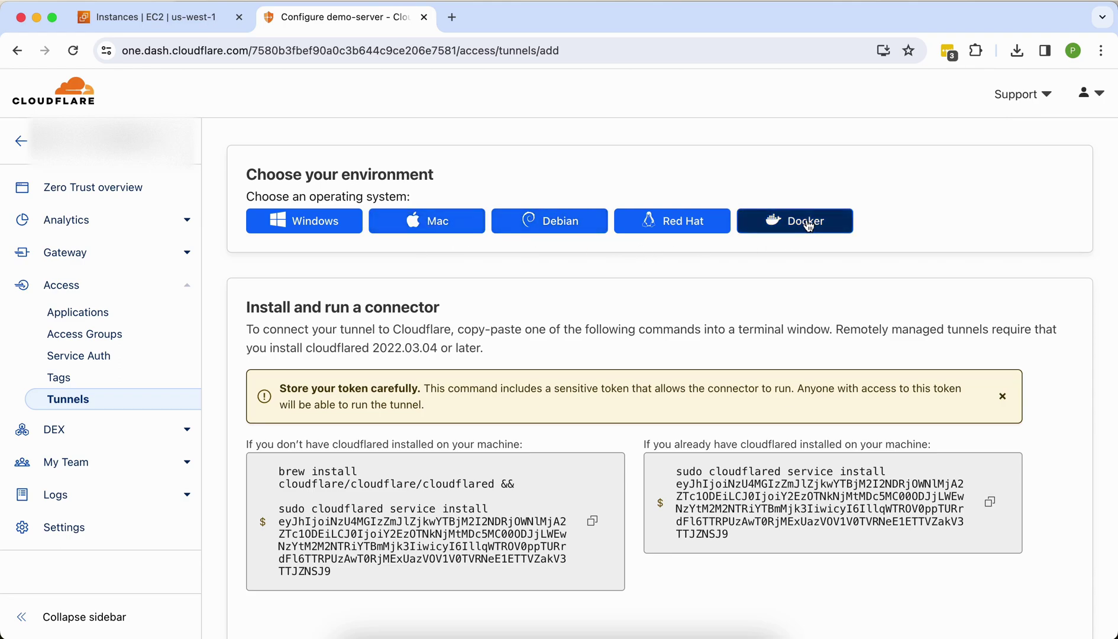
Choose Debian as the connector OS and copy the cloudflared install command
left_click(578, 223)
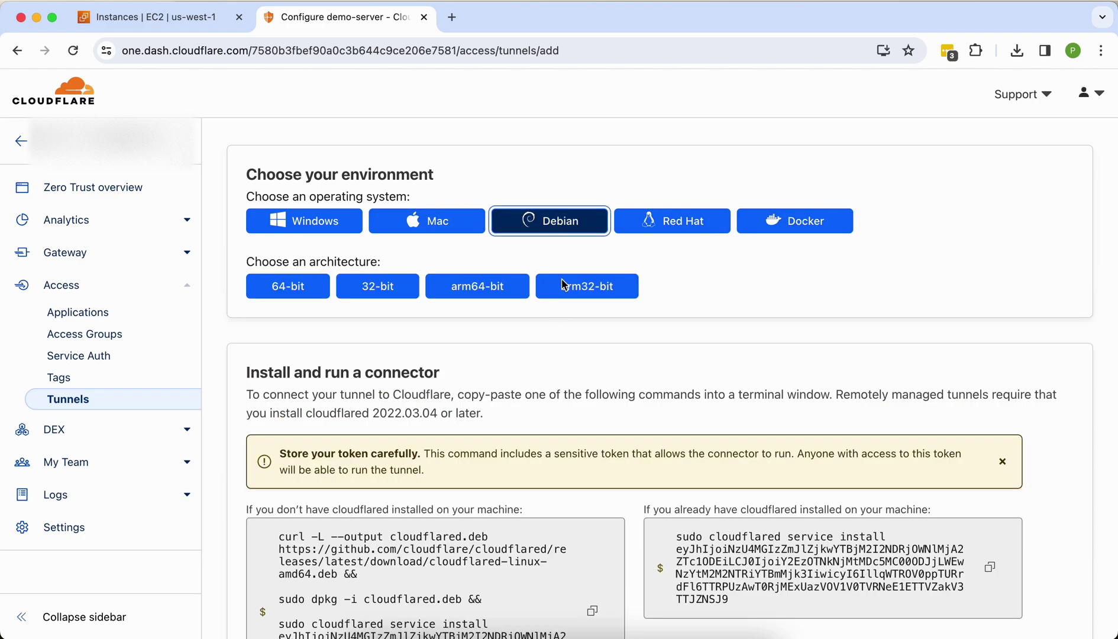
scroll(563, 285, "down", 3)
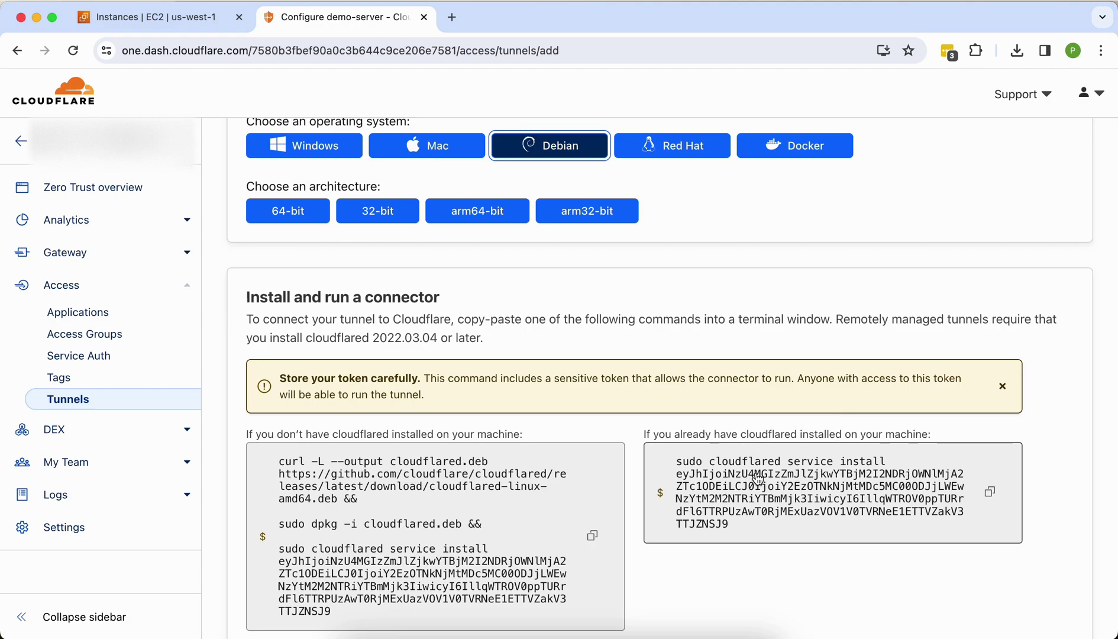
scroll(386, 514, "down", 1)
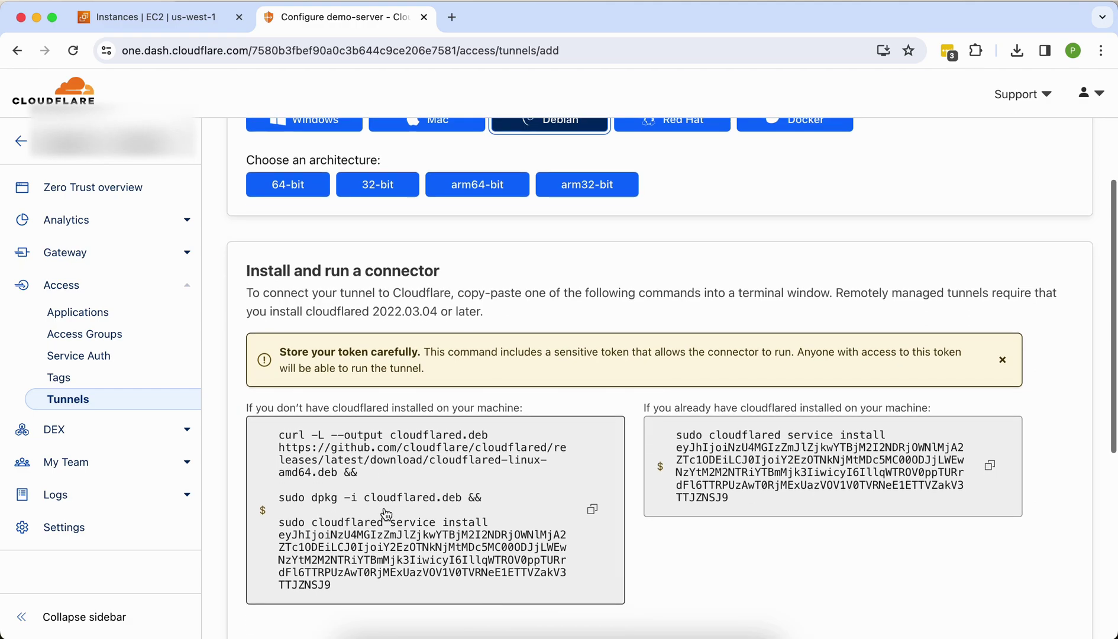
left_click(593, 511)
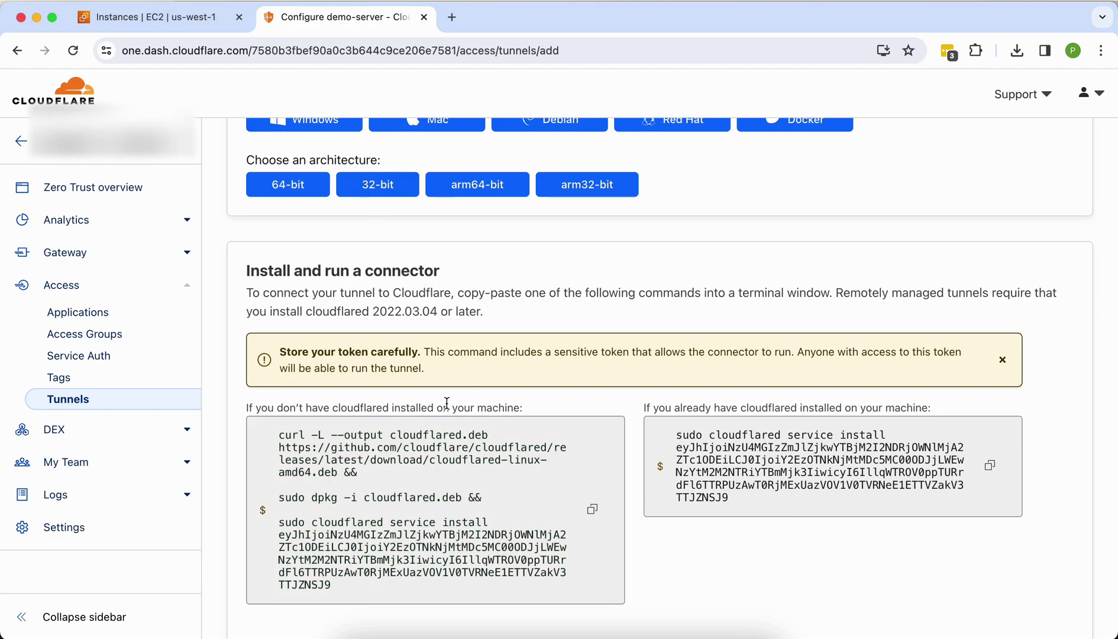
left_click(176, 24)
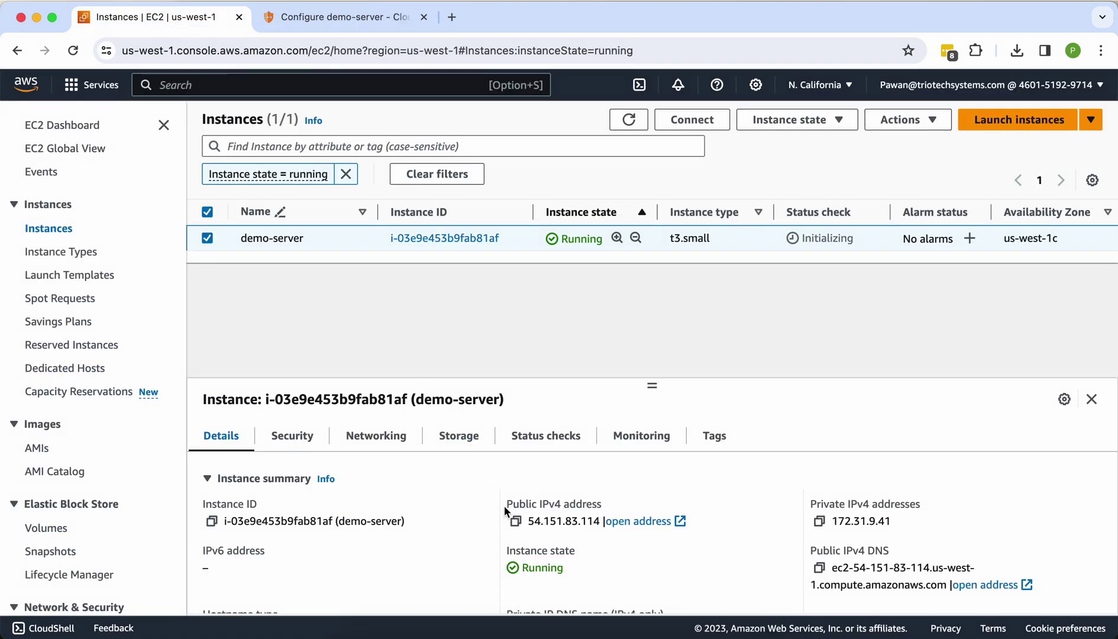
Copy the instance's public IPv4 address and clear the terminal
left_click(516, 522)
left_click(573, 630)
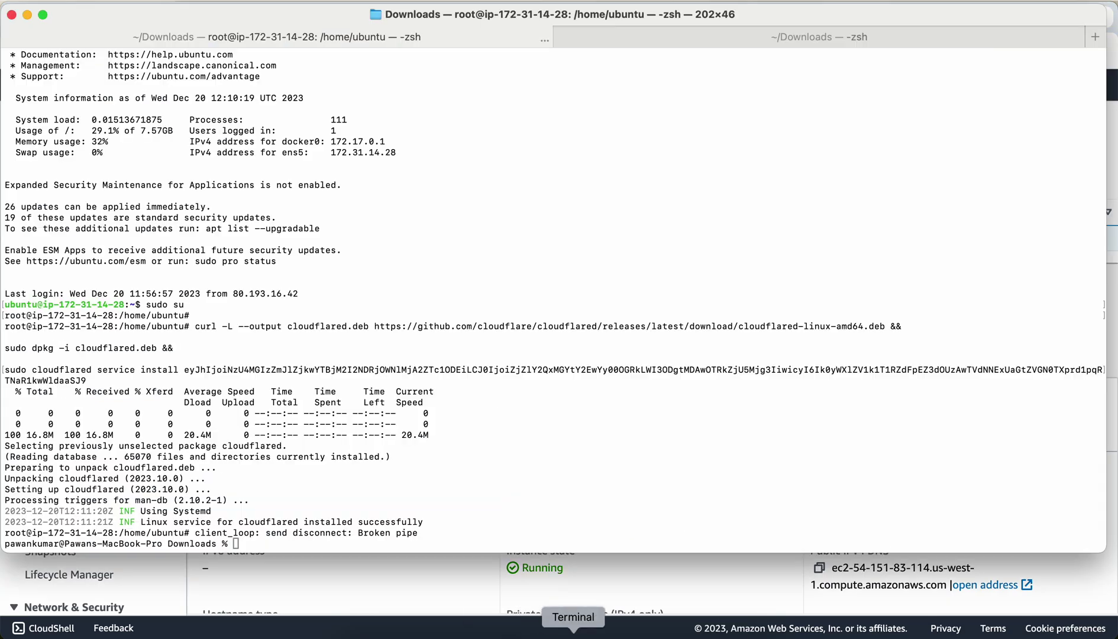
key("super+n")
key("super+shift+bracketleft")
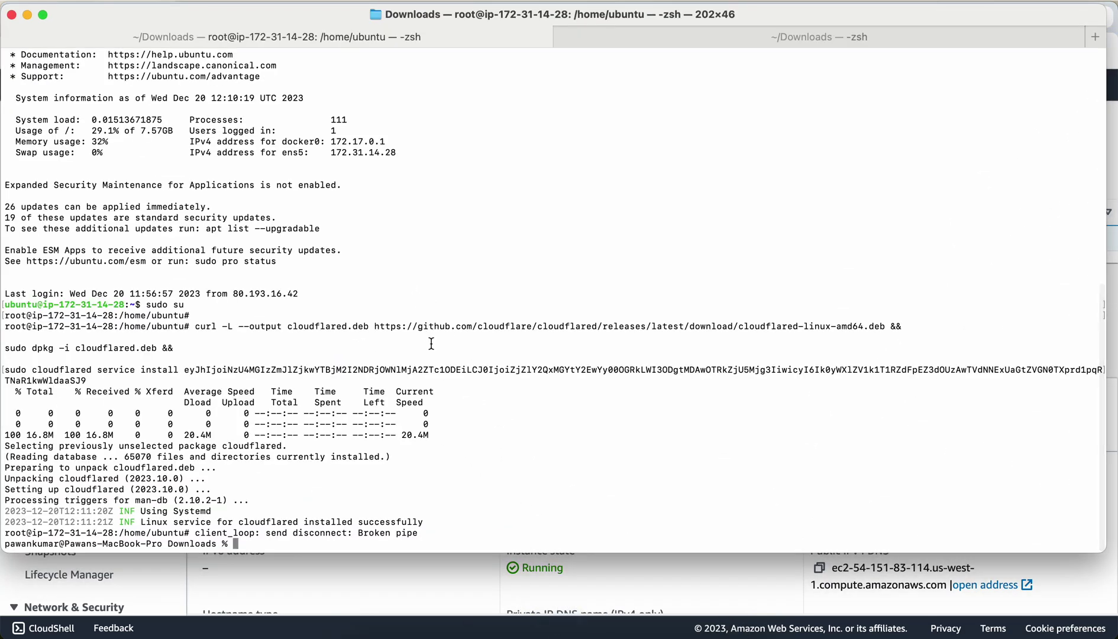
type("clear")
key("Return")
SSH into 54.151.83.114 as ubuntu with demo.pem, accepting the host key
key("Return")
type("ssh ")
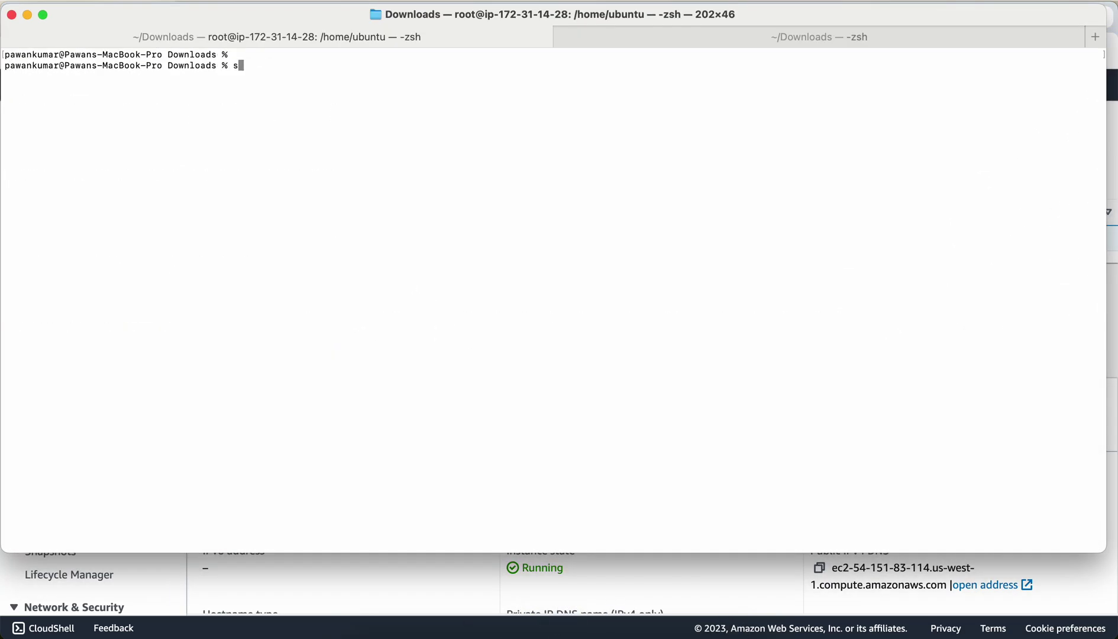
type("-i demo.r")
key("BackSpace")
type("pem ubuntu@")
key("super+v")
key("Return")
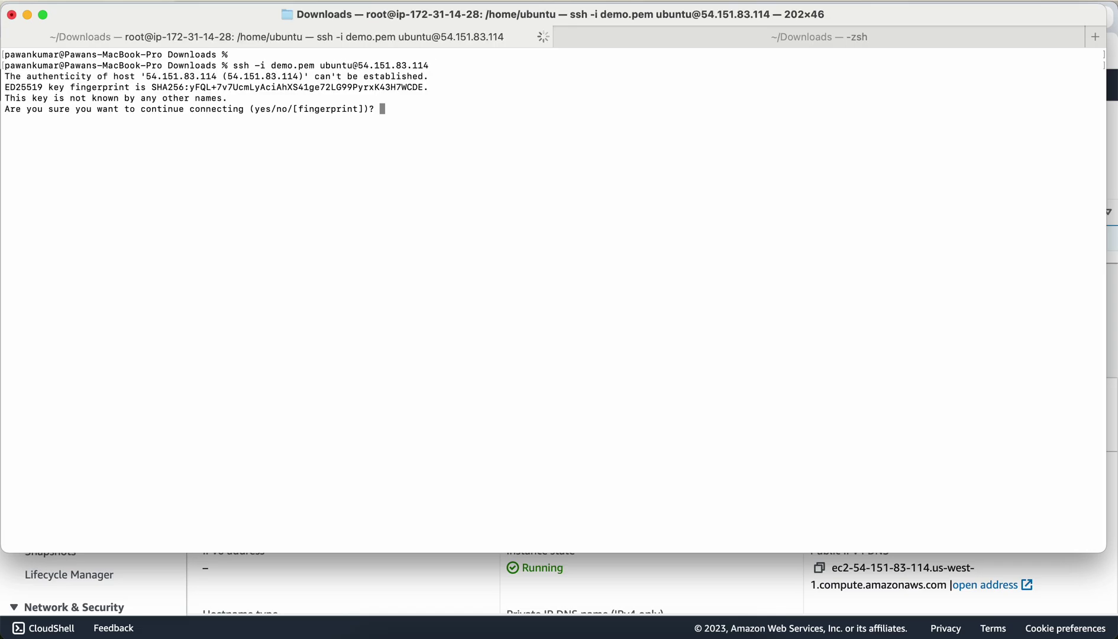
type("yes")
key("Return")
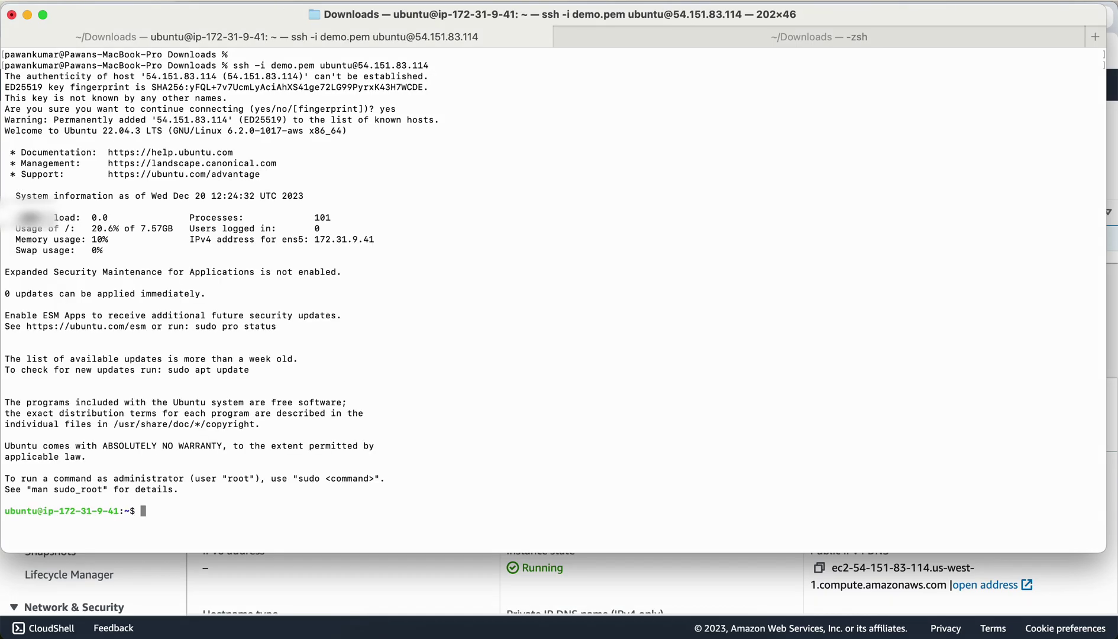
Become root with sudo su and run apt-get update
type("sudo su")
key("Return")
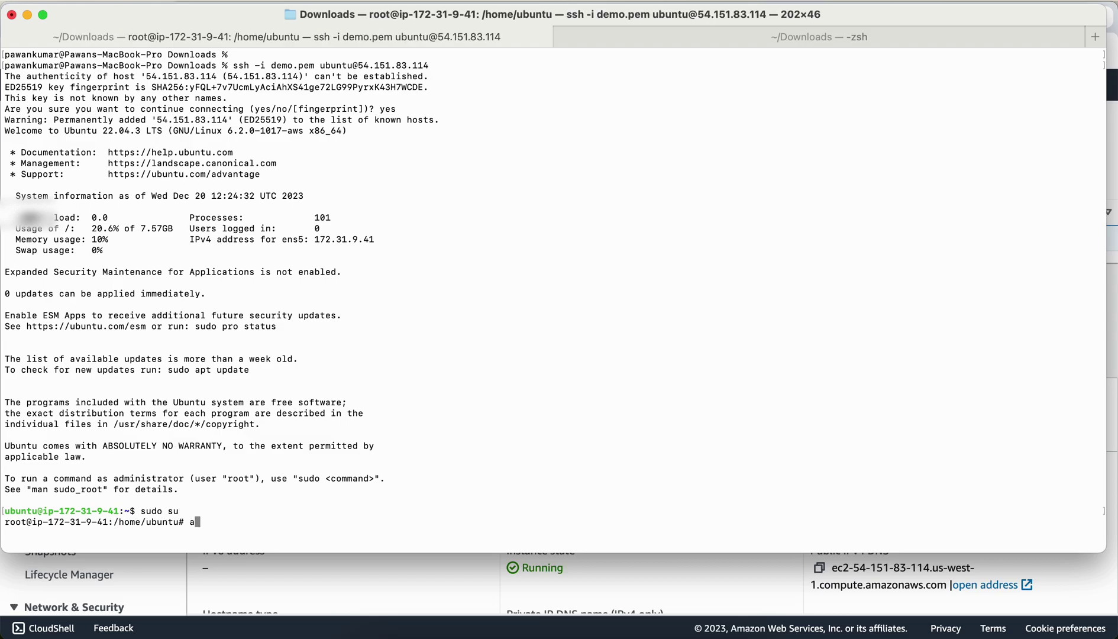
type("apt-dget update")
key("Return")
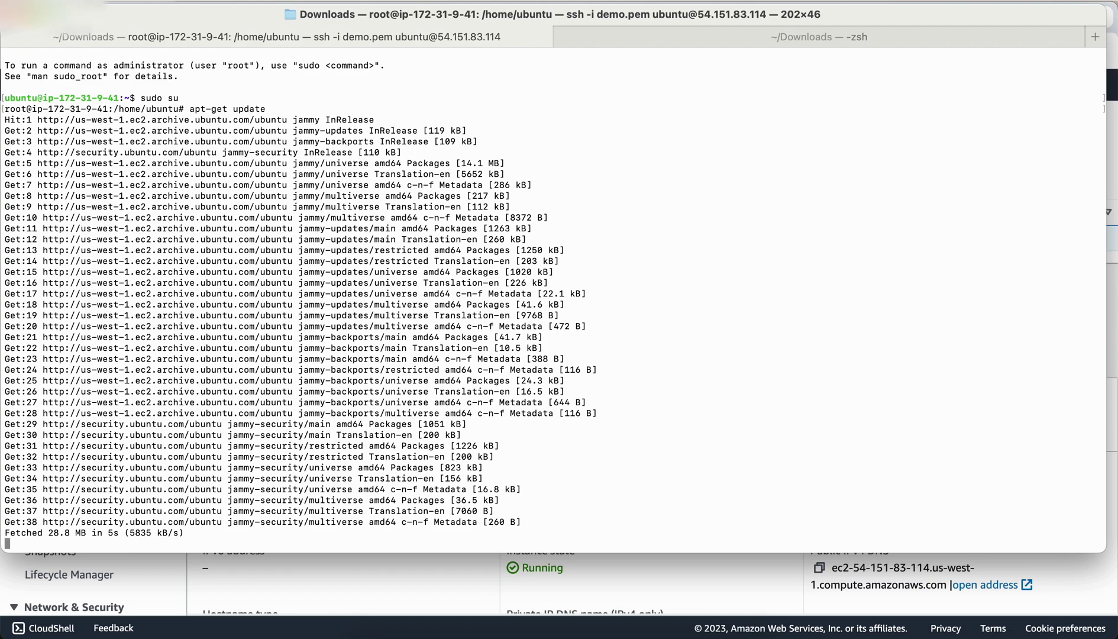
Copy the Debian install command again and run it in the server terminal
left_click(312, 593)
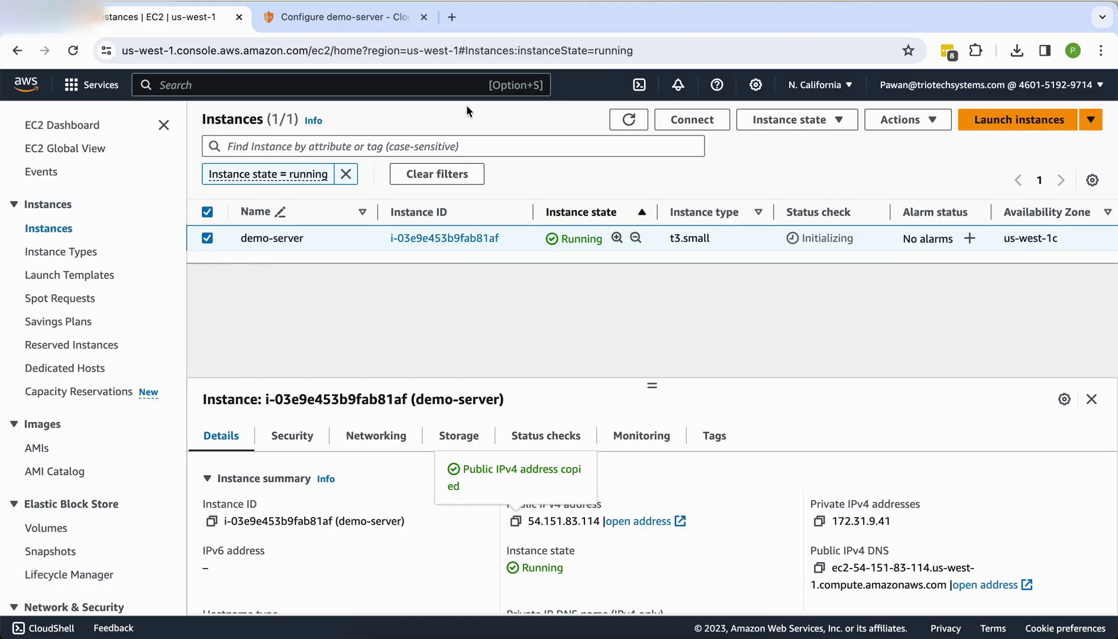
left_click(343, 17)
left_click(593, 512)
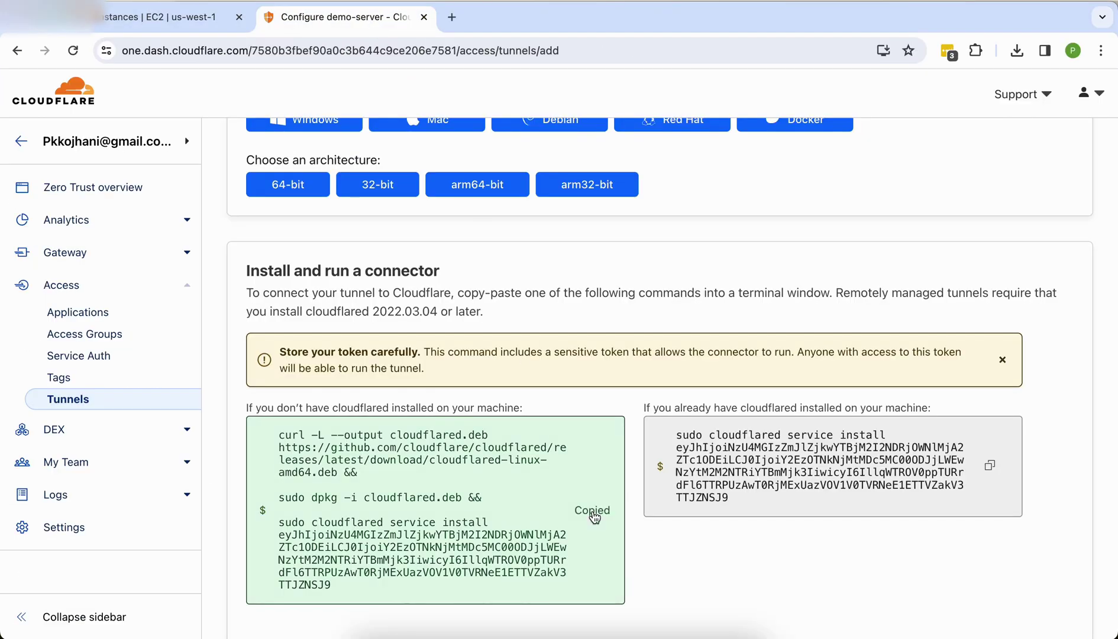
left_click(148, 18)
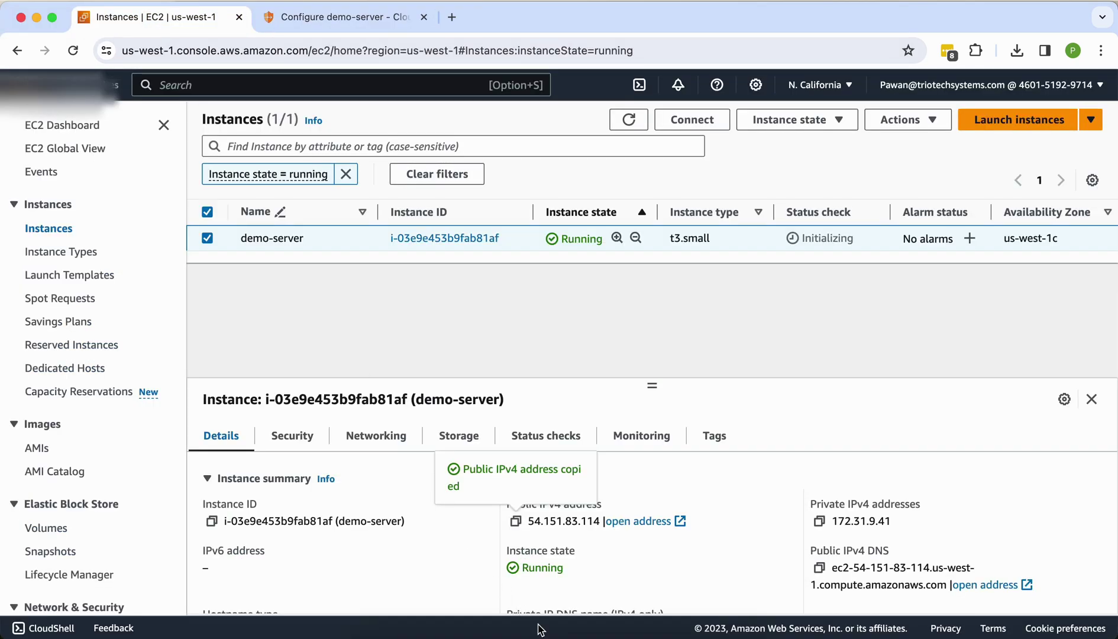
left_click(569, 628)
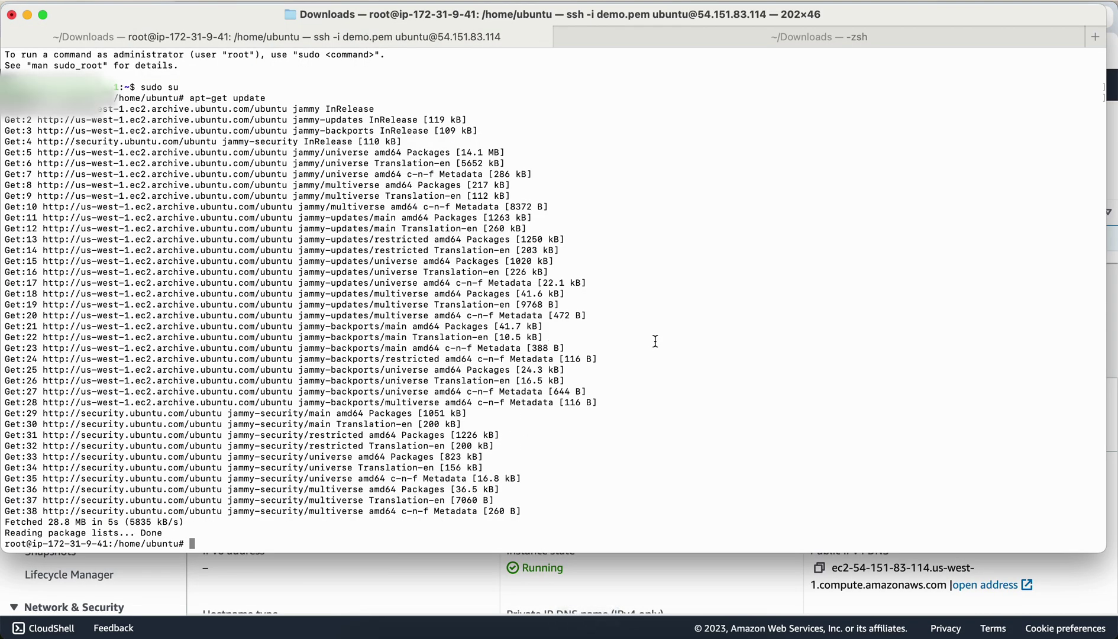
type("clear")
key("Return")
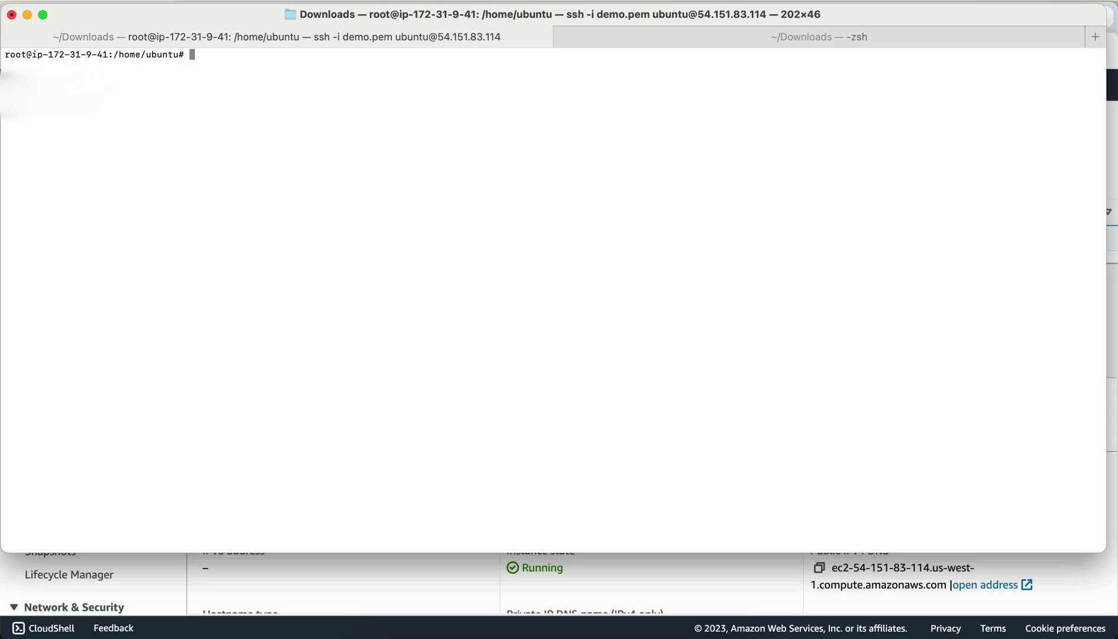
right_click(480, 278)
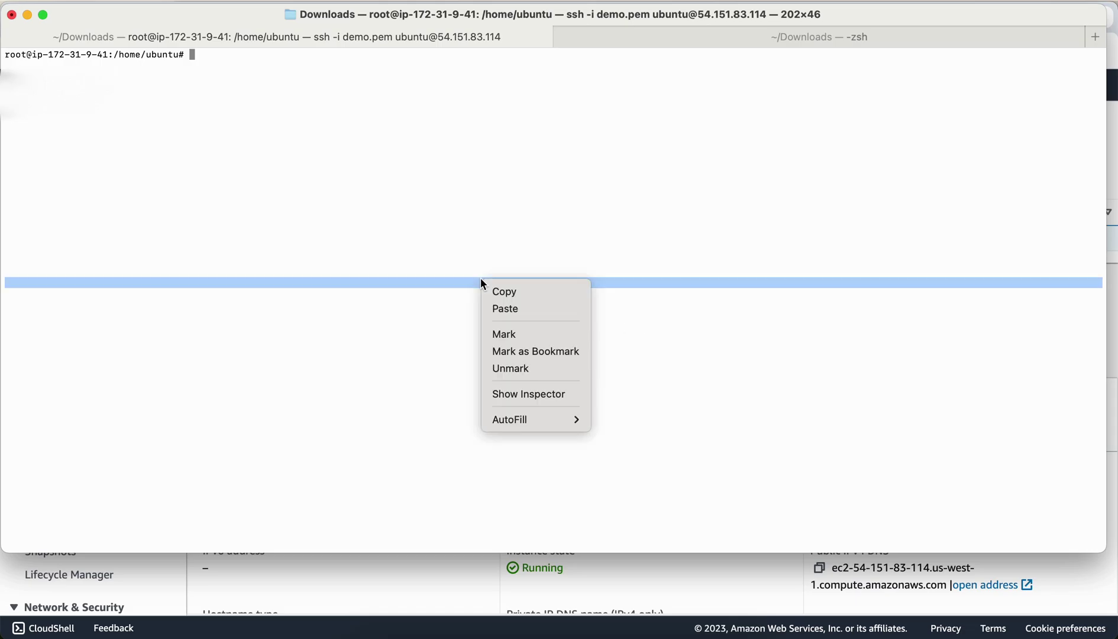
left_click(504, 308)
key("Return")
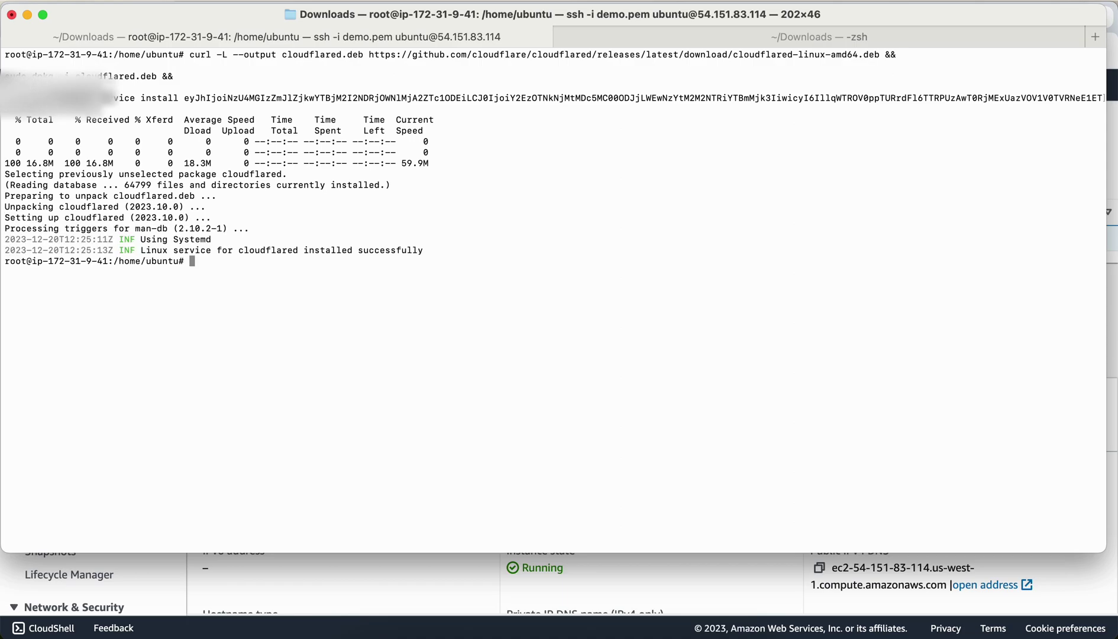
Check the service with 'systemctl status cloudflared'
double_click(266, 251)
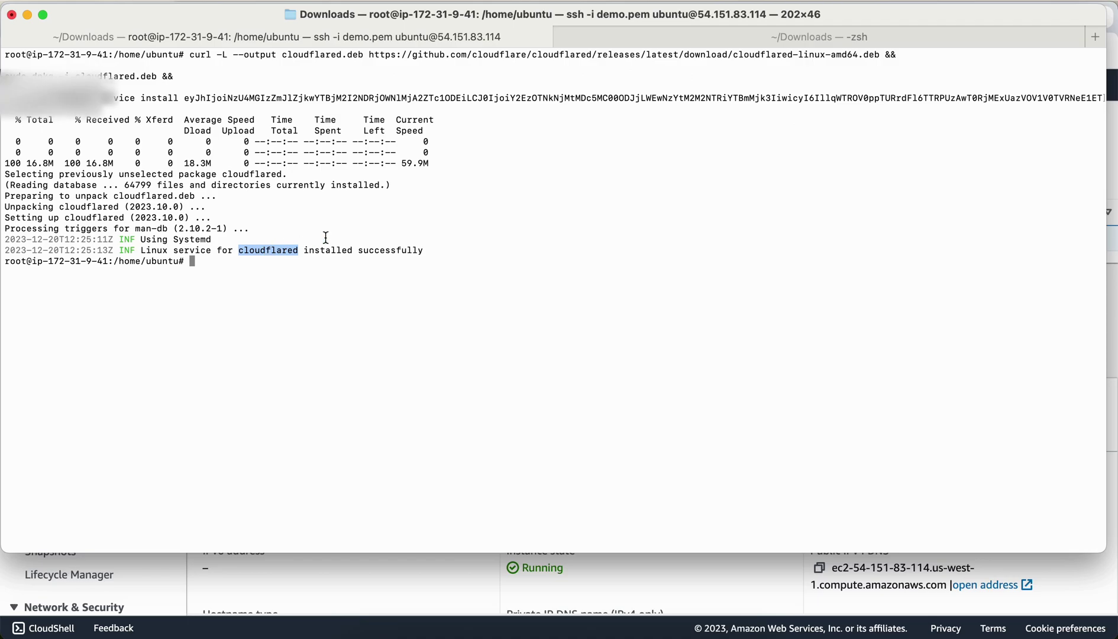
type("sys")
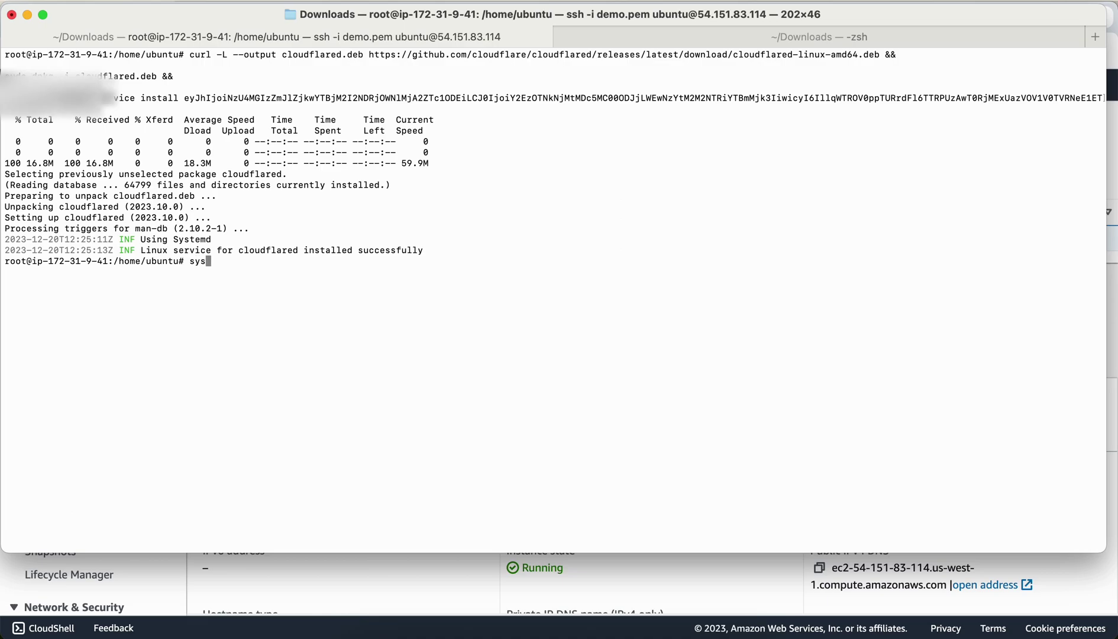
type("temc")
type("tl status")
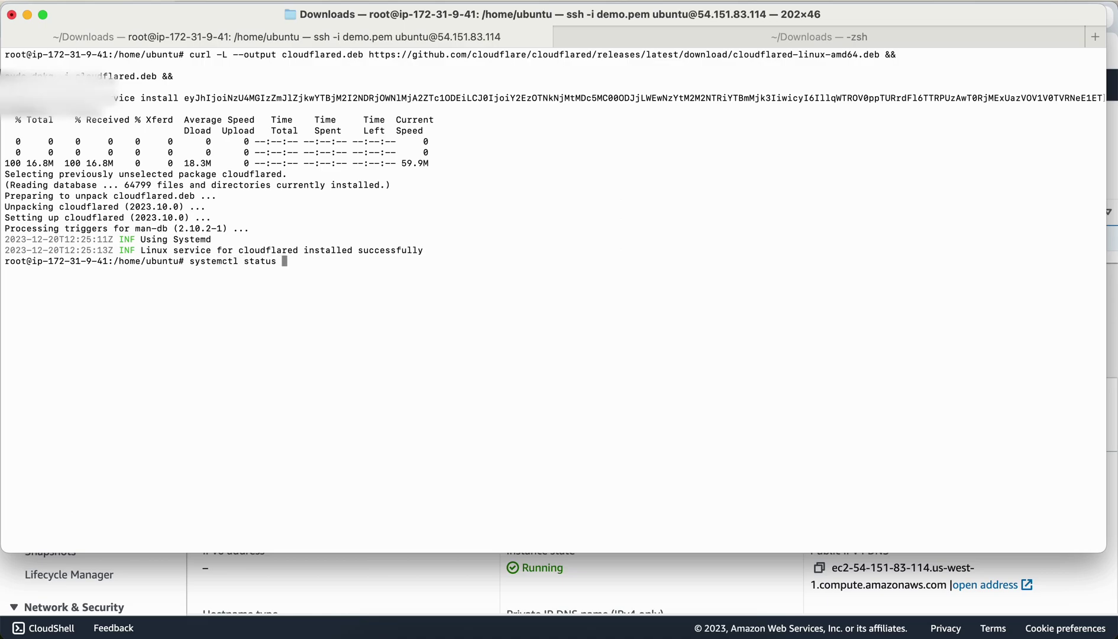
key("super+v")
key("Return")
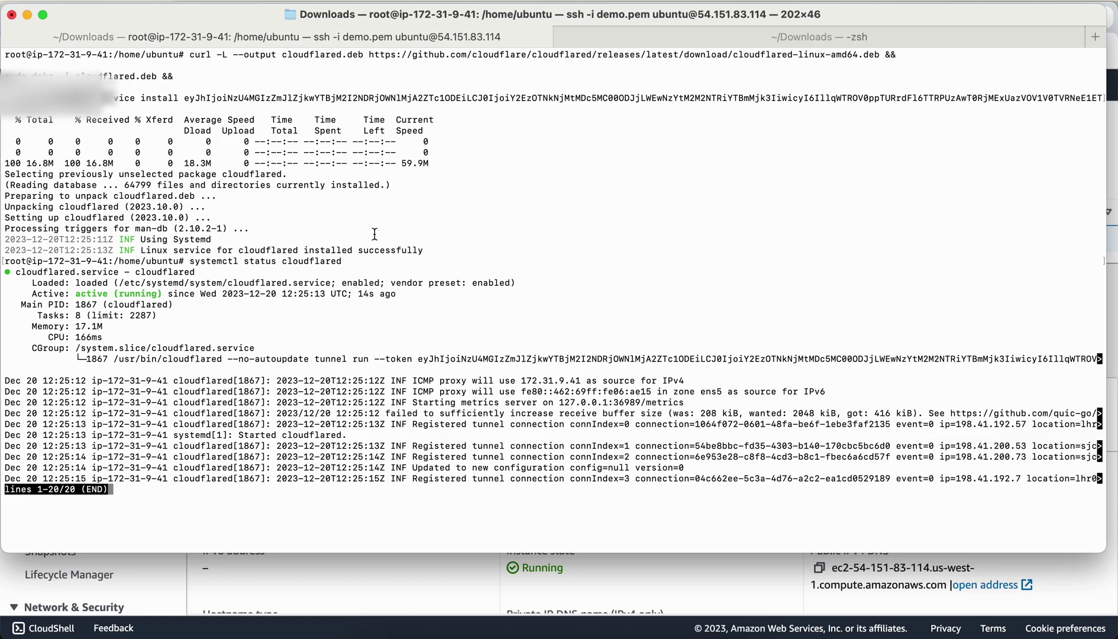
Confirm on the demo-server tunnel page that the connector shows Connected, version 2023.10.0
left_click(28, 15)
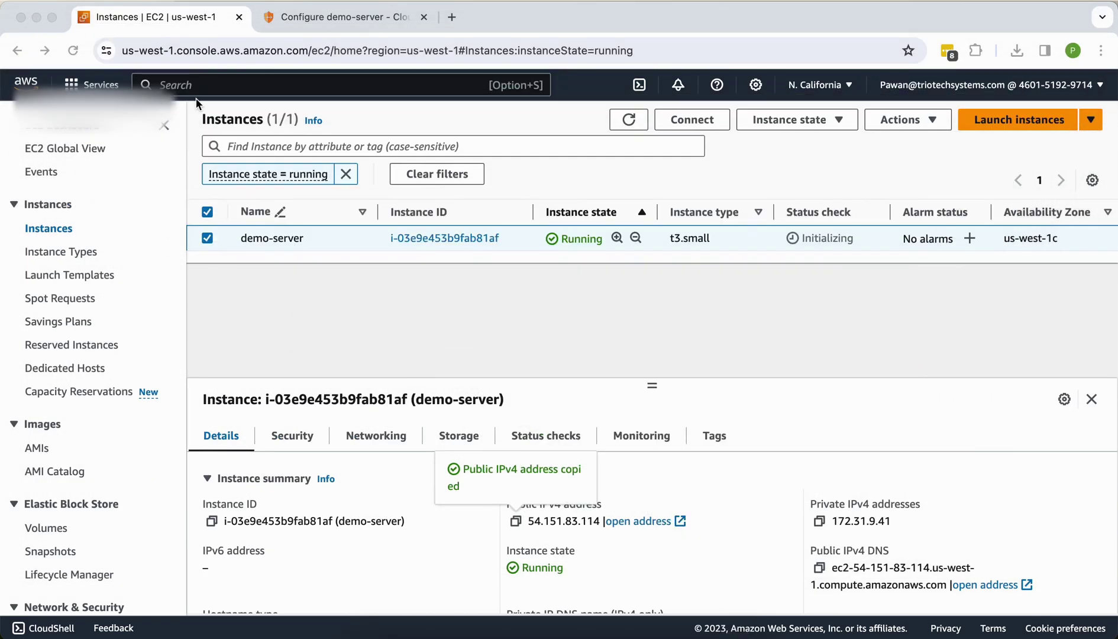
left_click(316, 20)
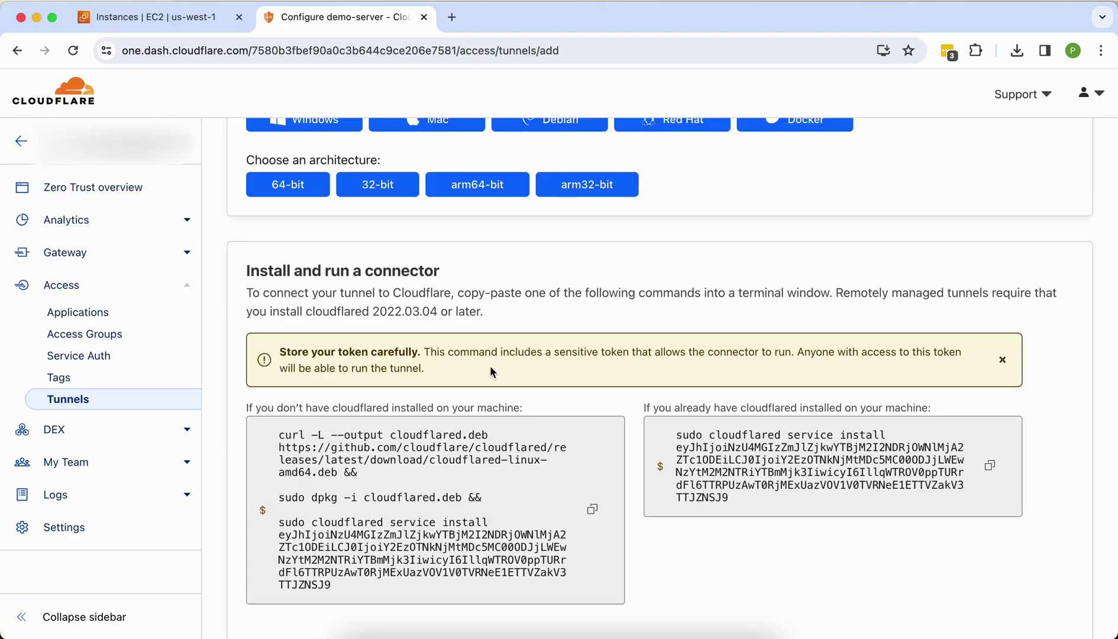
scroll(490, 367, "down", 1)
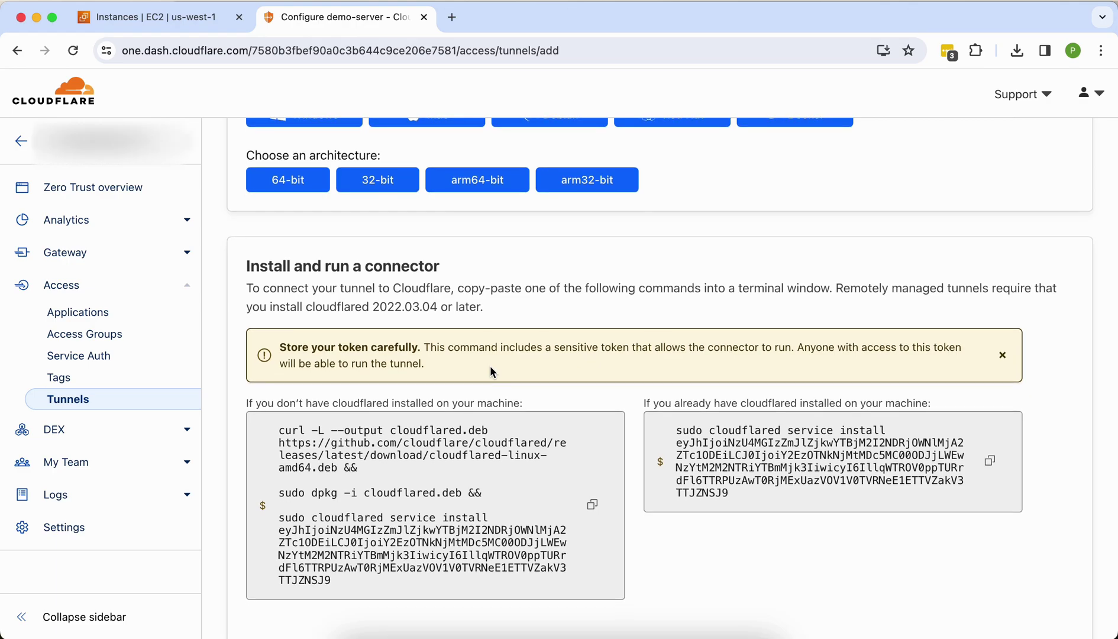
scroll(489, 371, "down", 5)
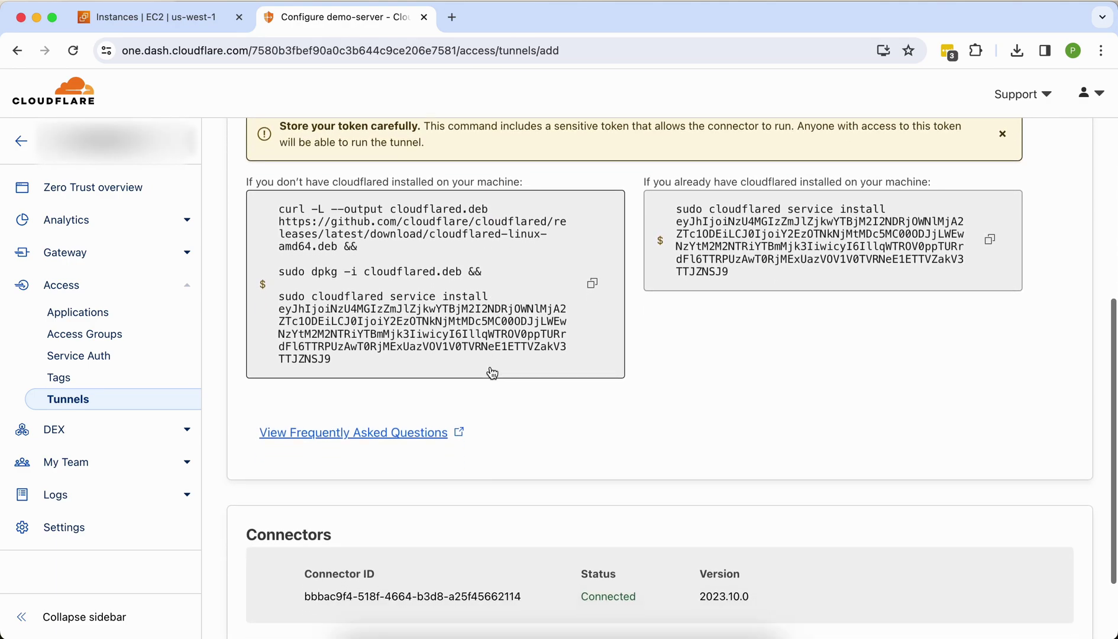
scroll(492, 372, "down", 2)
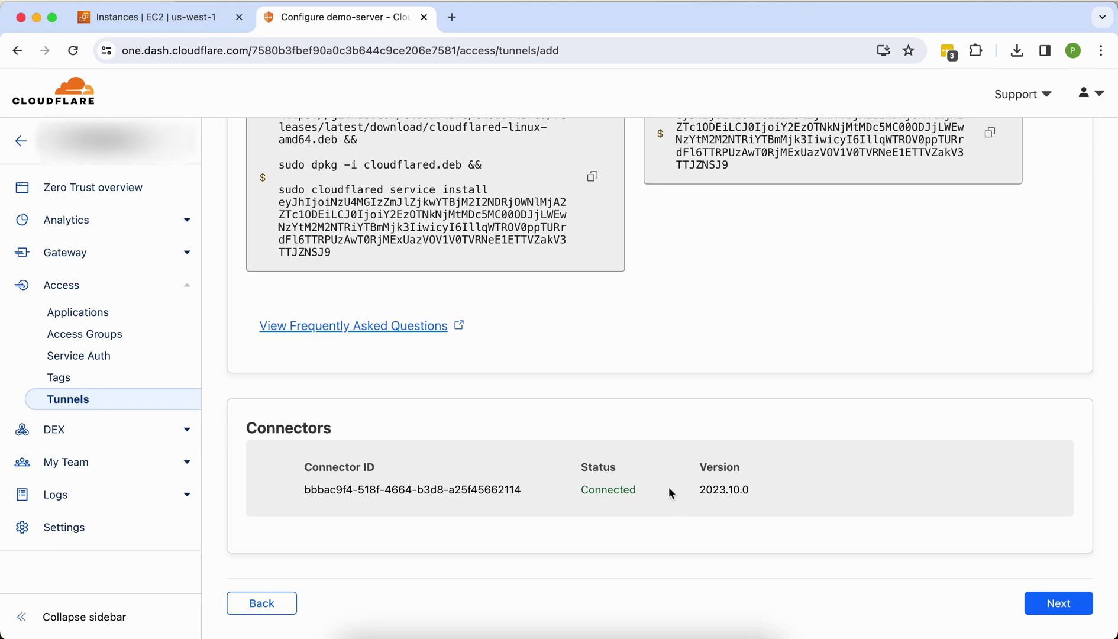
Add public hostname ngixn.devopswithpawan.com with service type HTTP
left_click(1056, 603)
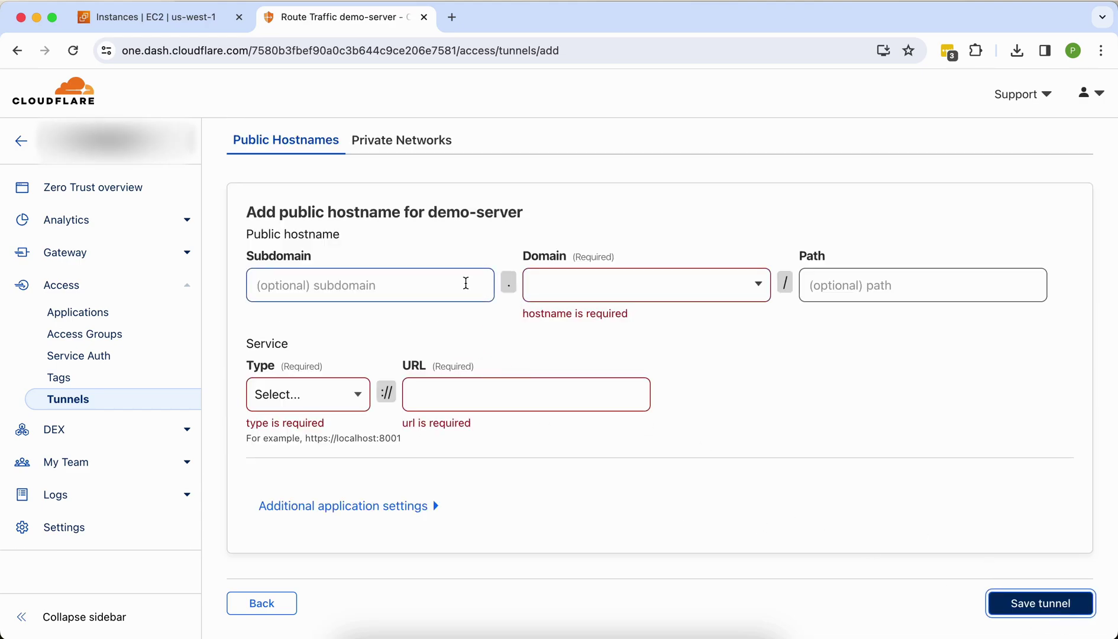
left_click(466, 283)
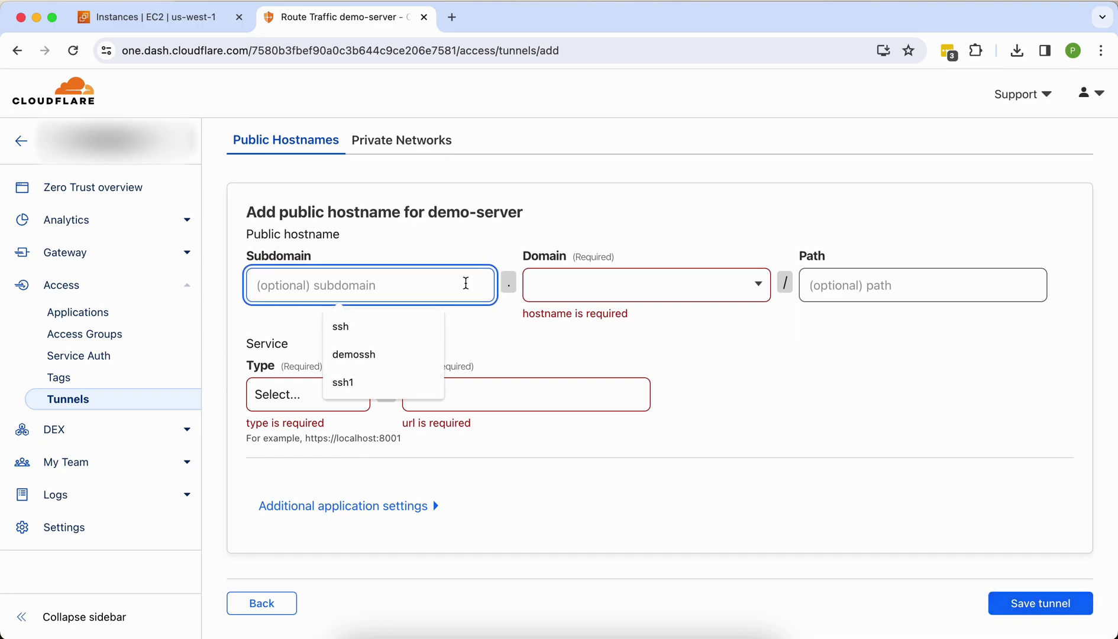
type("ng")
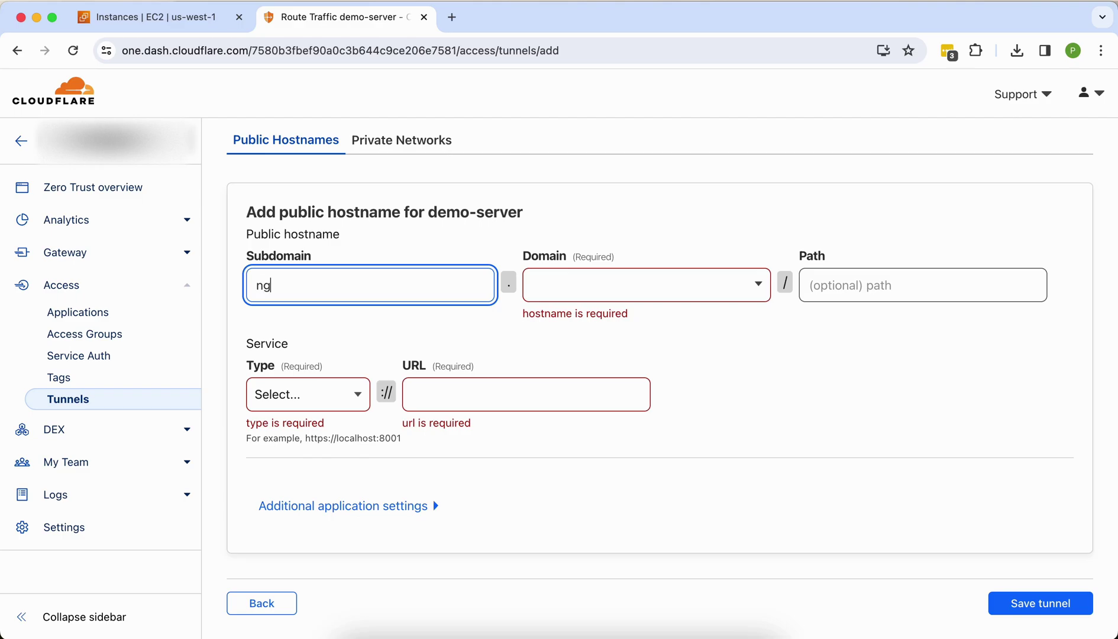
type("ixn")
left_click(674, 287)
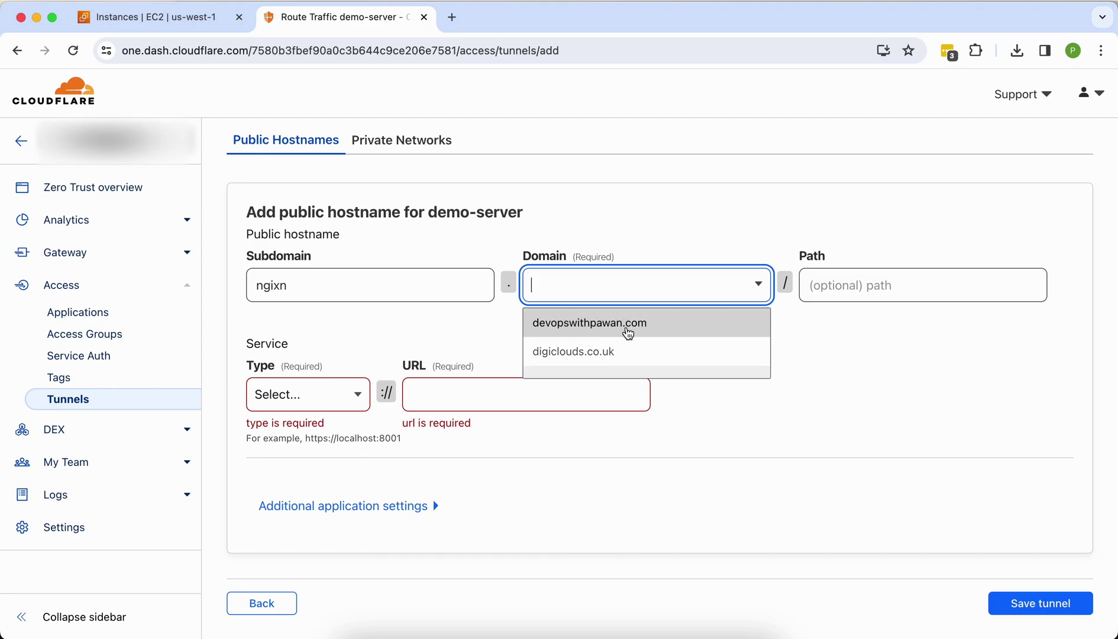
left_click(628, 330)
left_click(352, 394)
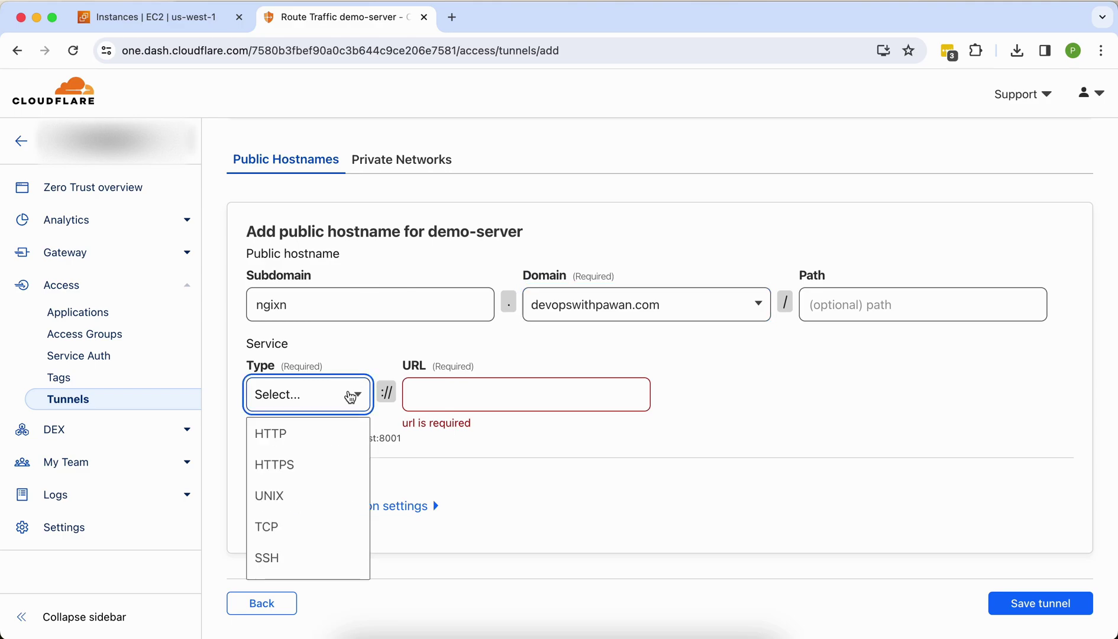
left_click(334, 432)
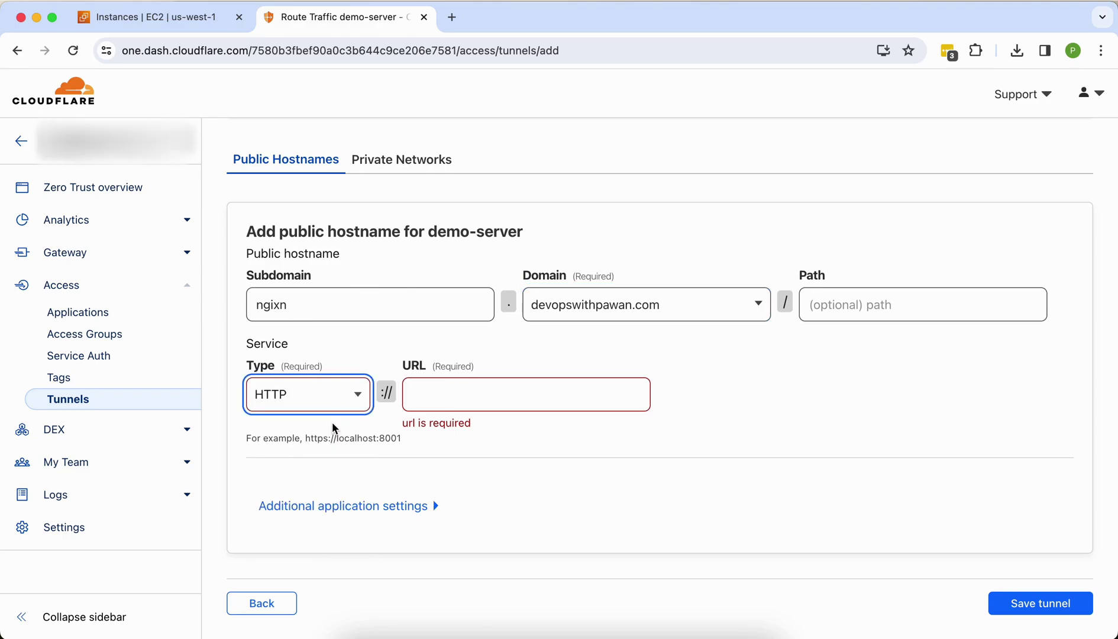
left_click(450, 398)
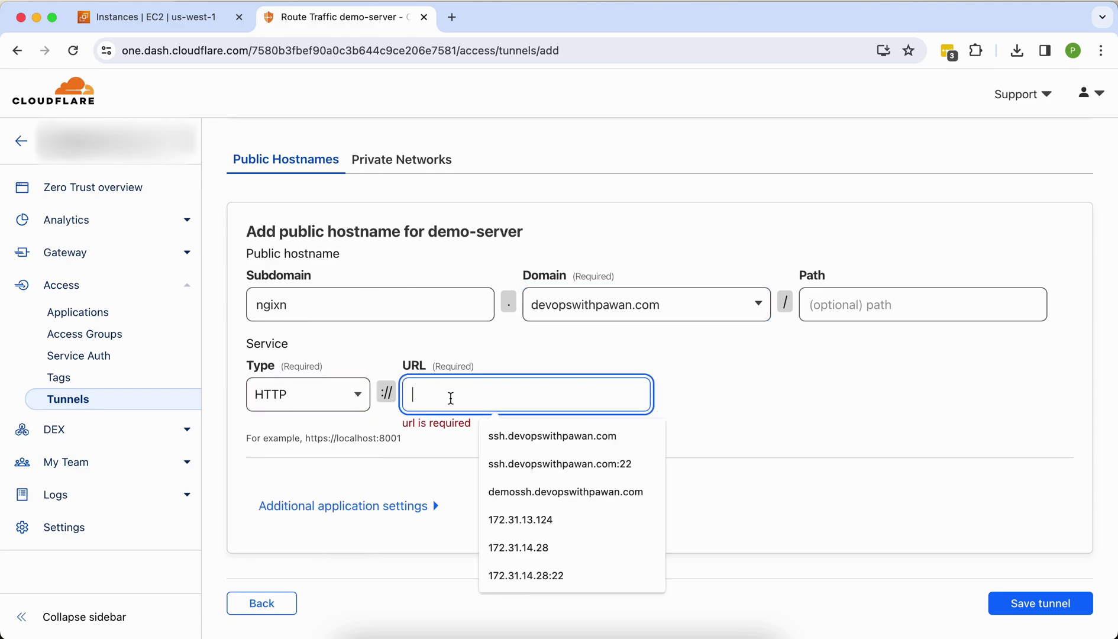
Copy the instance's private IPv4 address from the EC2 console
left_click(156, 16)
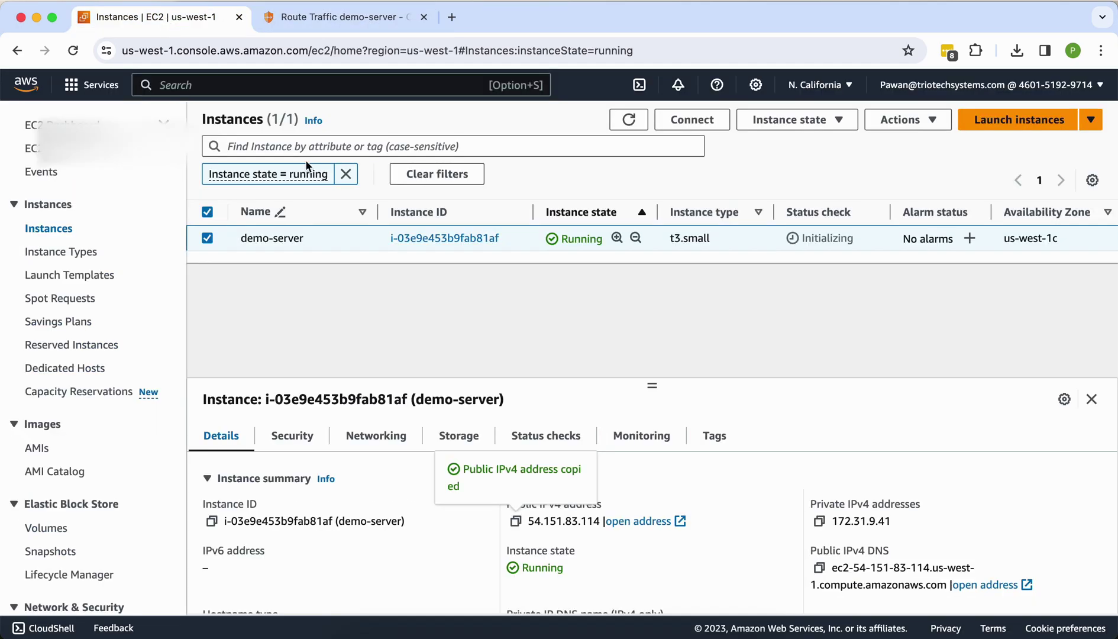
left_click(818, 524)
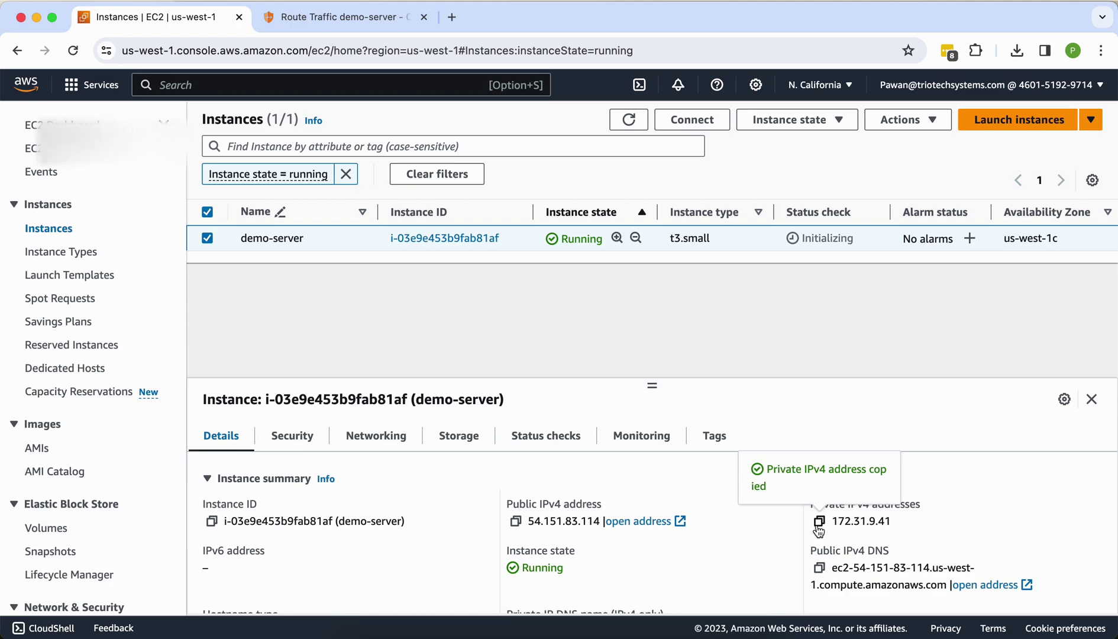
left_click(335, 18)
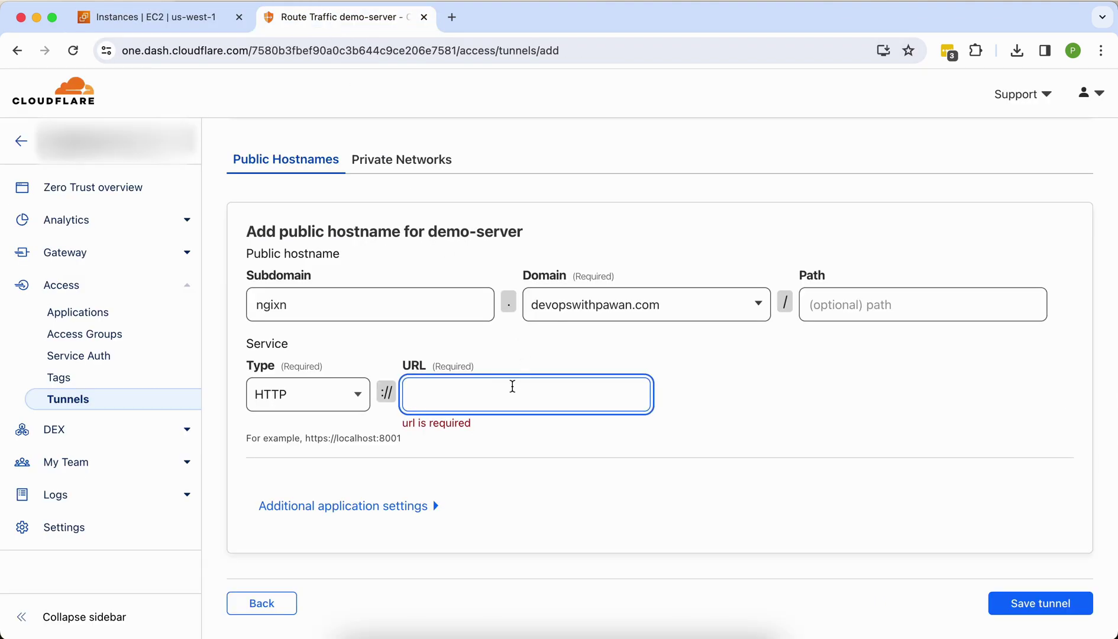
Paste private IP 172.31.9.41 into the service URL and save the tunnel
key("super+v")
type(":")
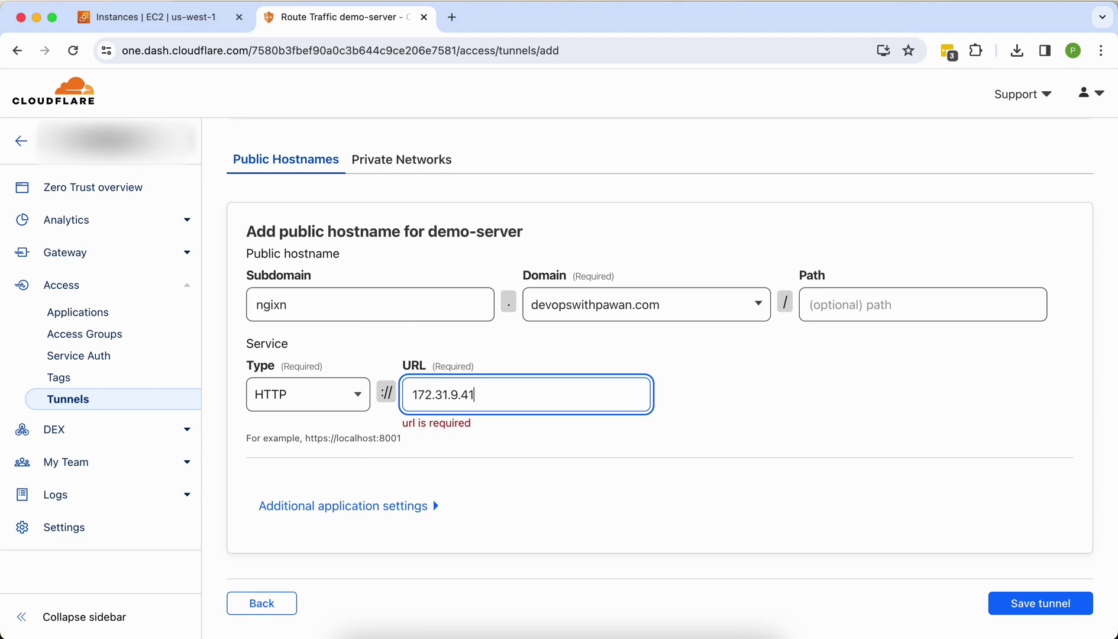
left_click(1041, 604)
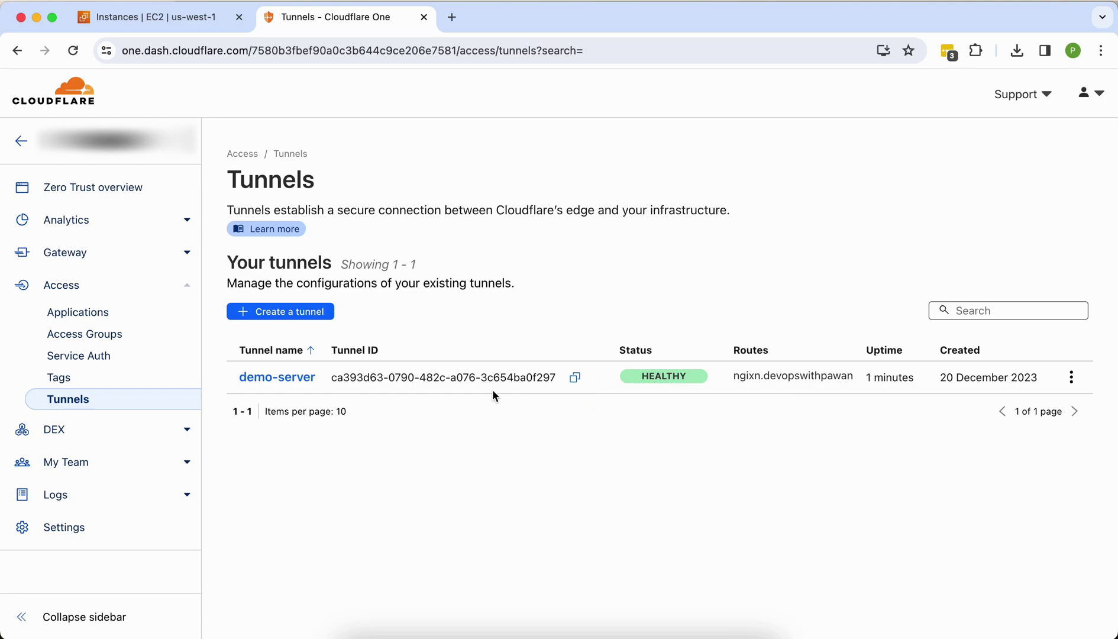
Start adding a new self-hosted Access application
left_click(71, 313)
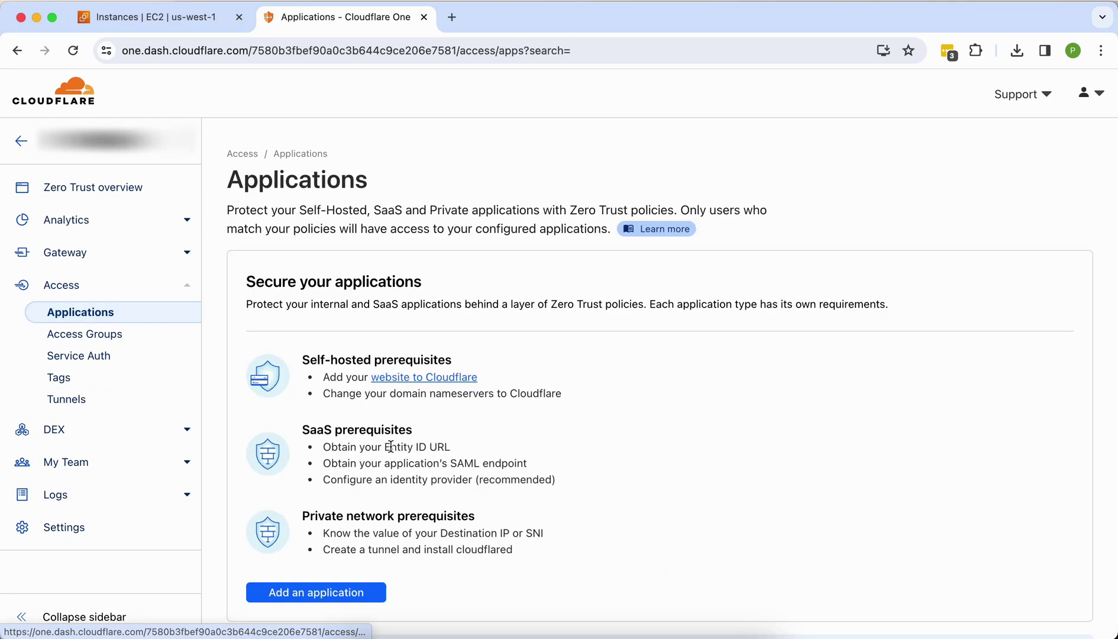
scroll(522, 506, "down", 5)
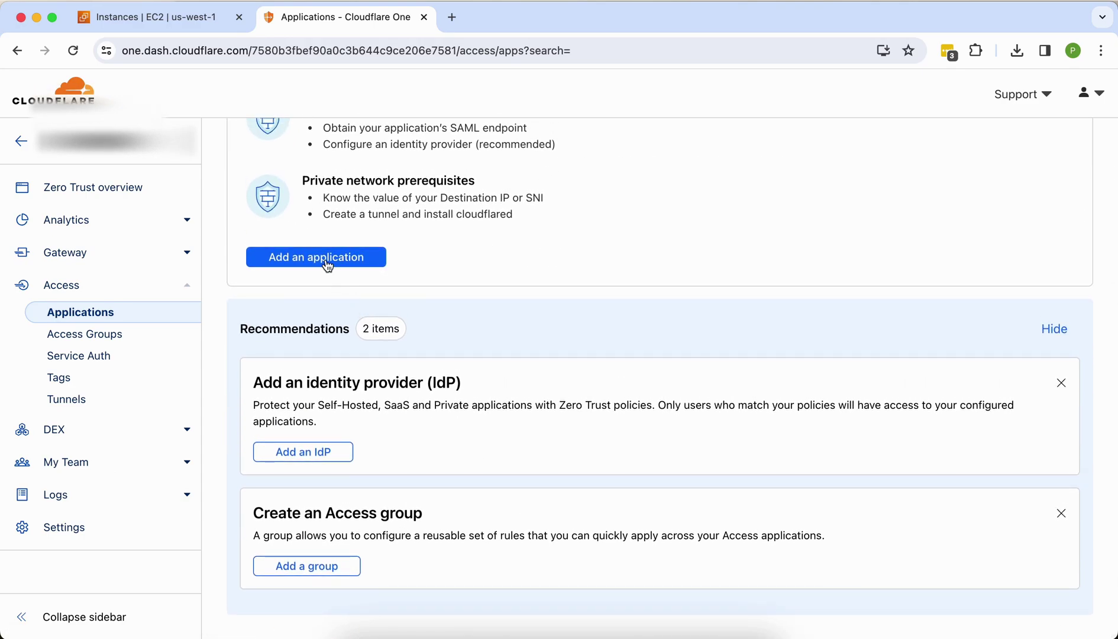
left_click(321, 259)
left_click(328, 569)
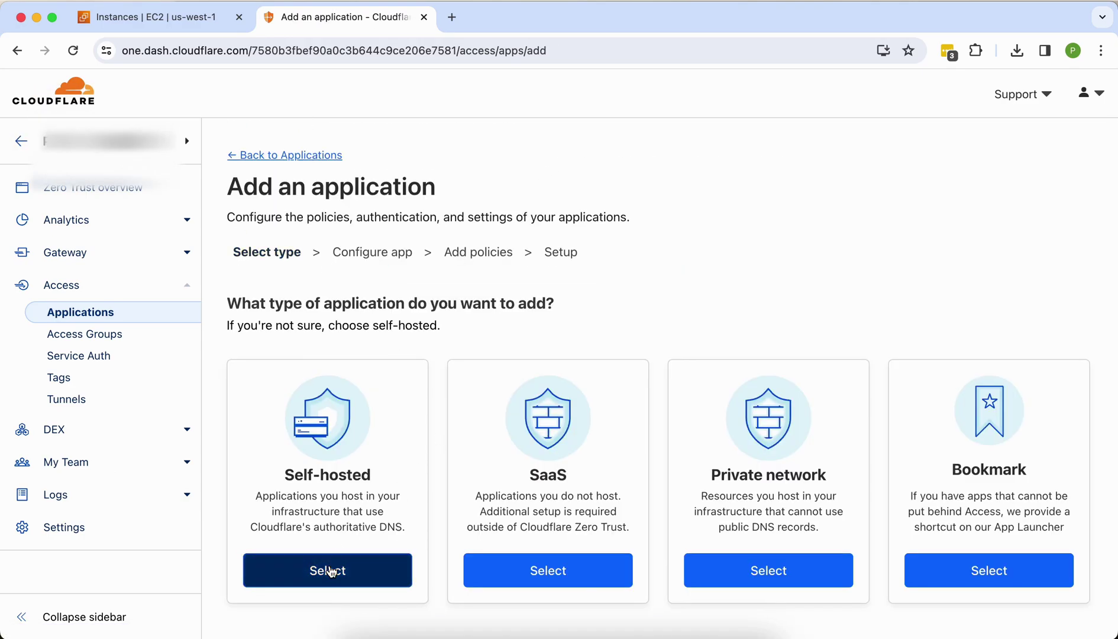
Name the application 'nginx-demo' and leave the subdomain empty
left_click(369, 373)
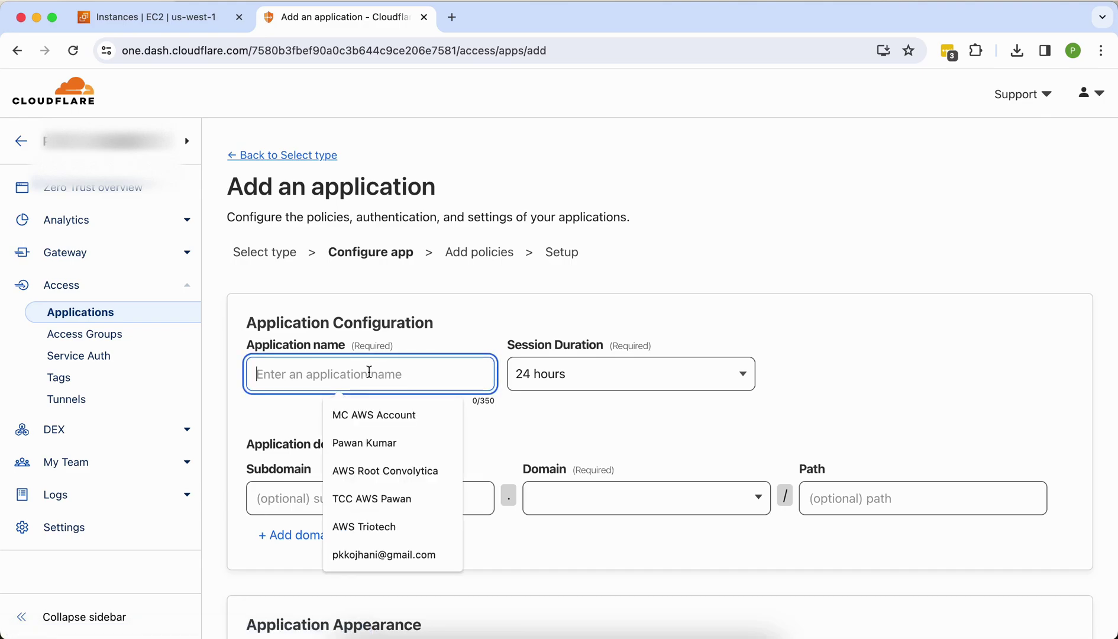
type("ng")
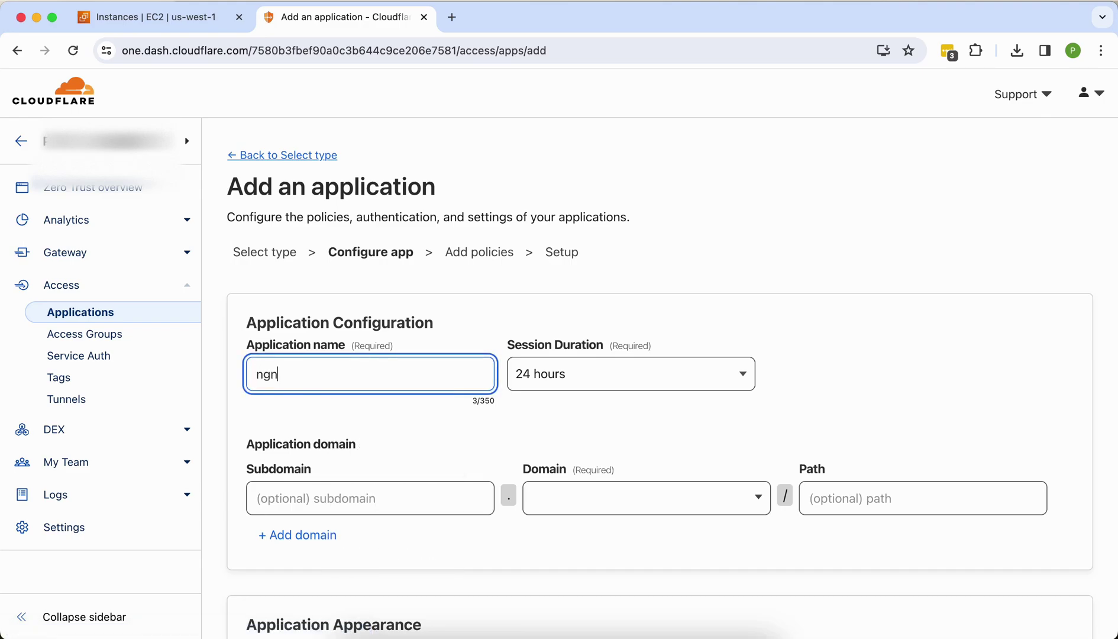
type("inx-demo")
scroll(393, 504, "down", 2)
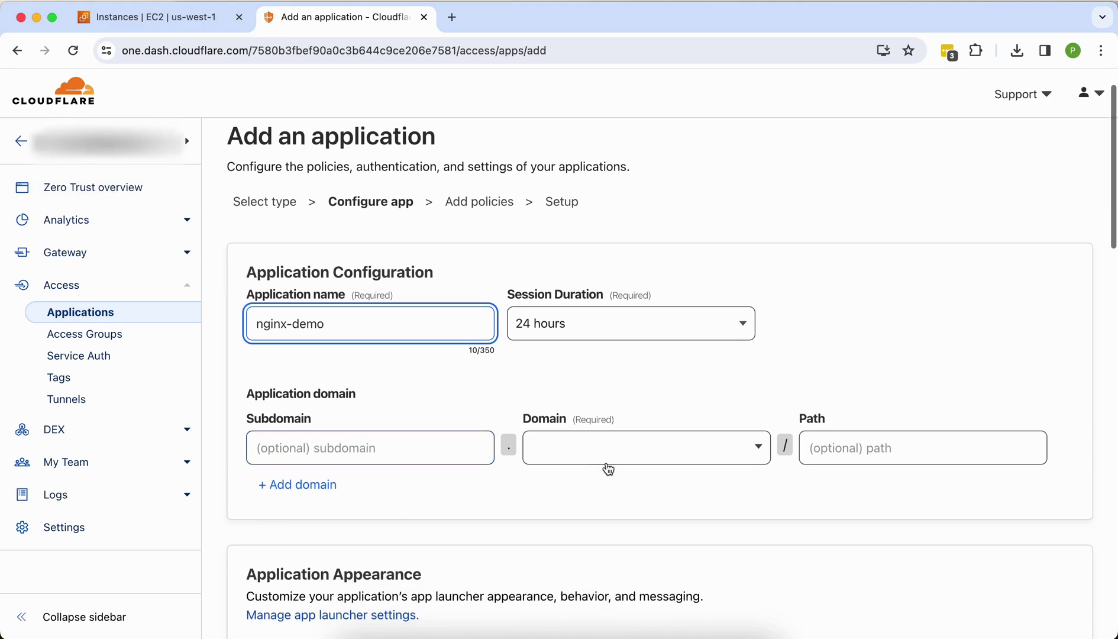
left_click(395, 447)
type("n")
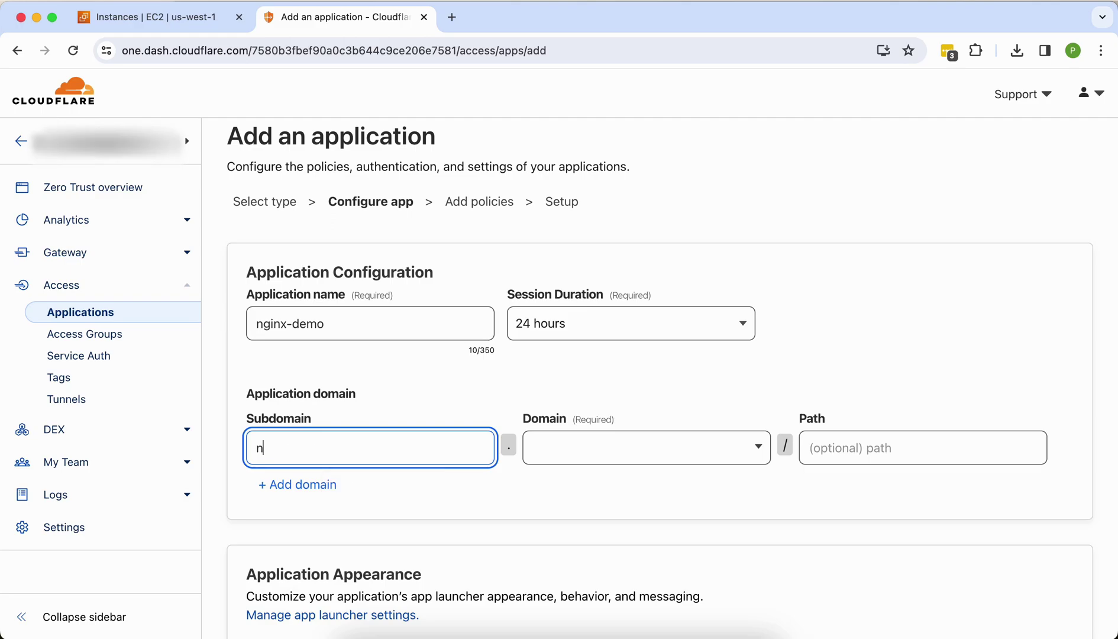
key("BackSpace")
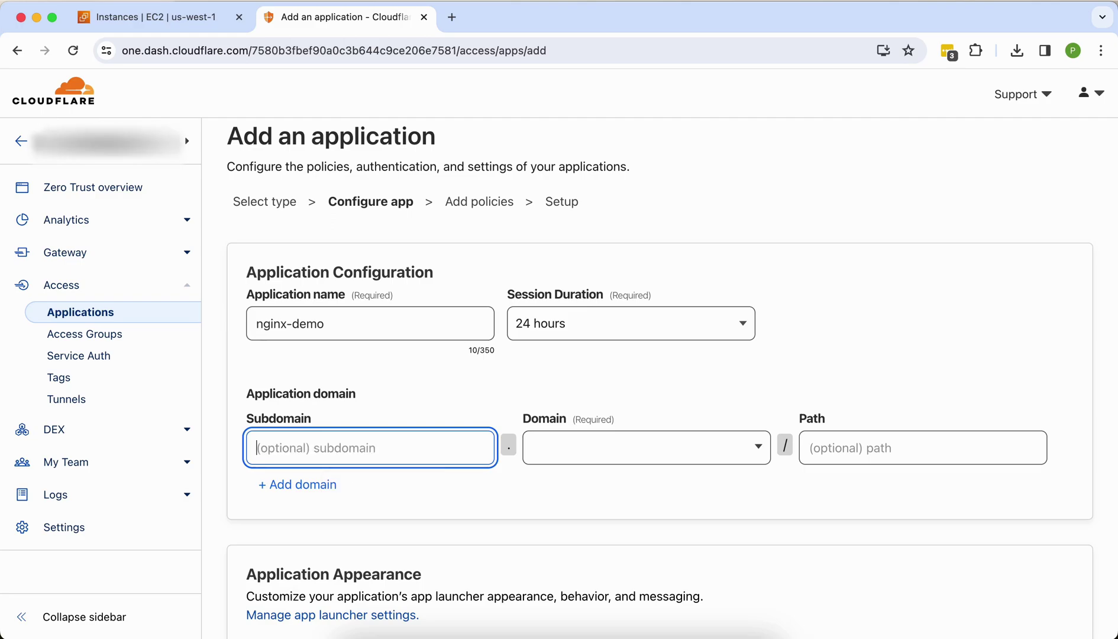
Select devopswithpawan.com as the application domain and review the form
scroll(760, 354, "down", 5)
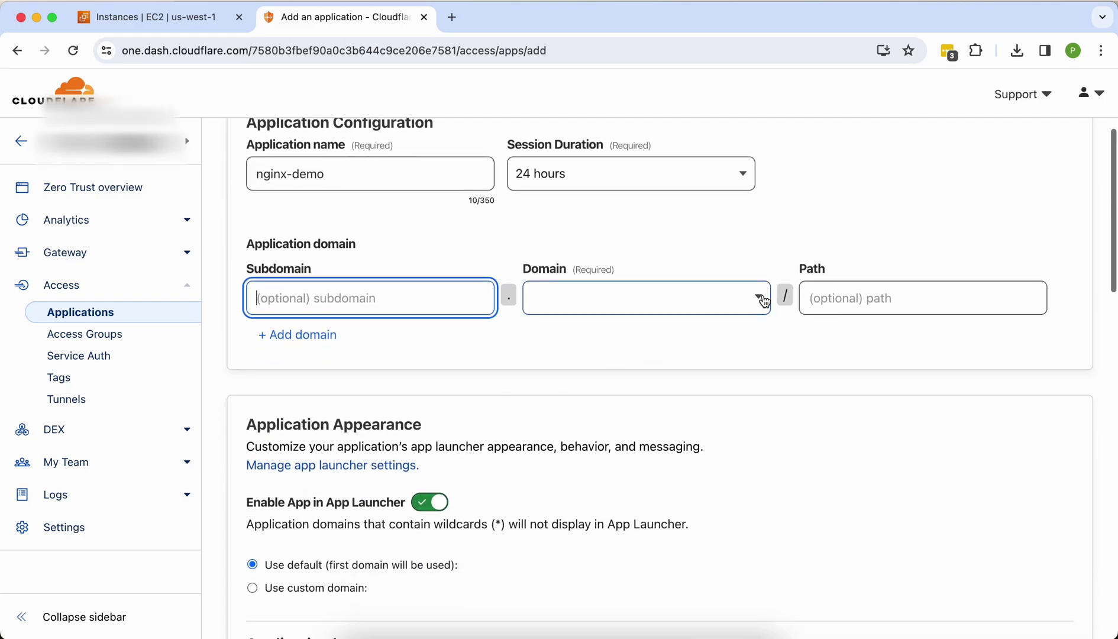
left_click(760, 295)
left_click(682, 348)
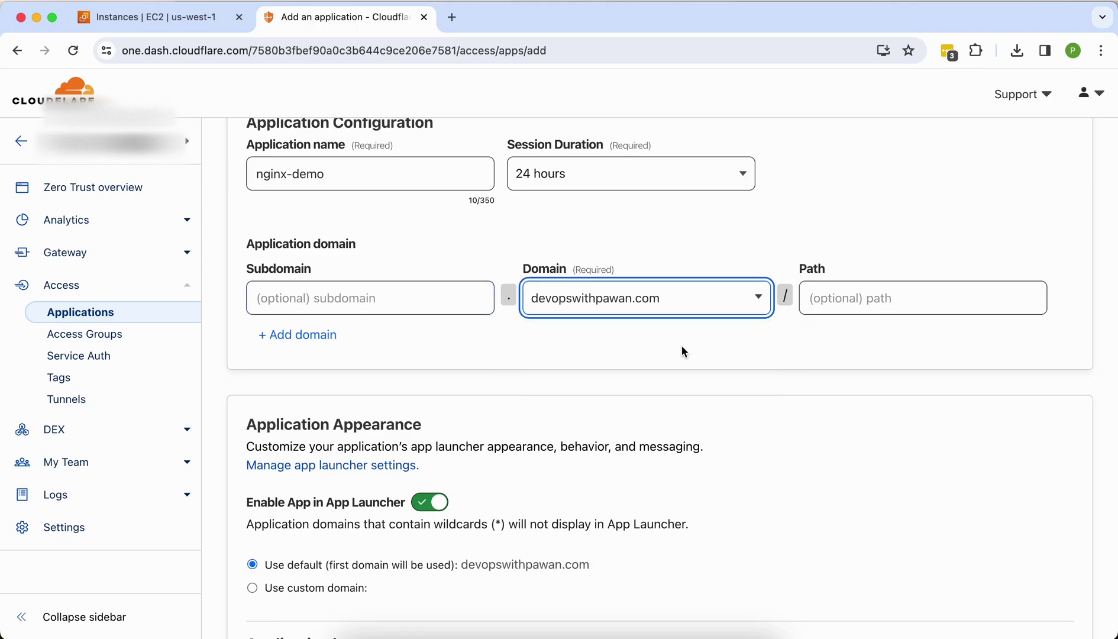
scroll(681, 349, "down", 7)
scroll(681, 349, "down", 10)
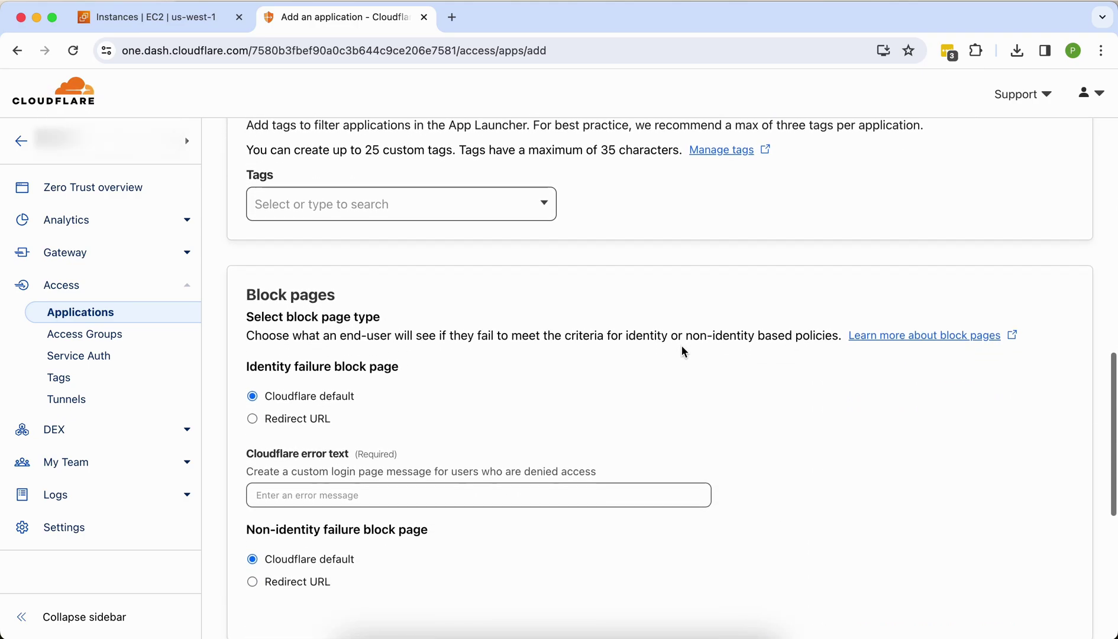
scroll(309, 402, "down", 4)
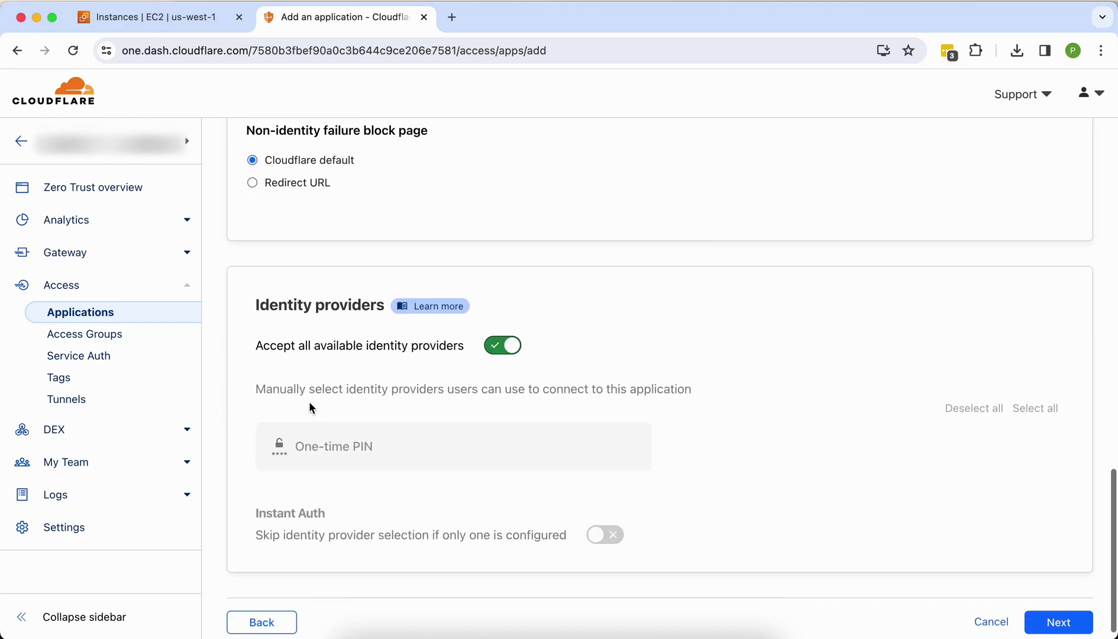
scroll(289, 300, "up", 15)
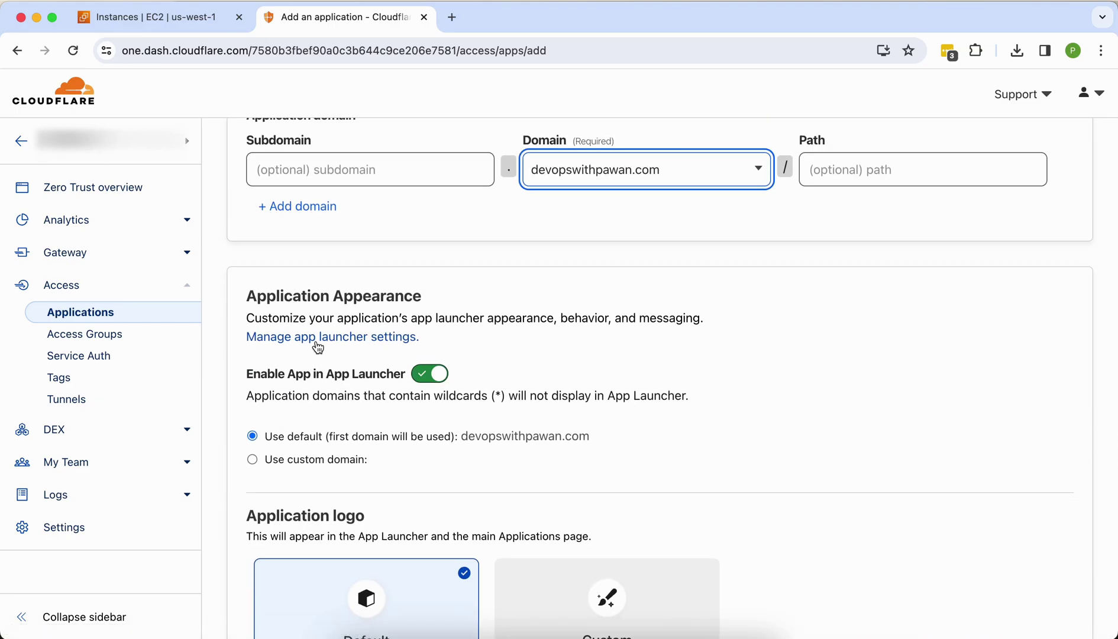
scroll(294, 302, "up", 1)
scroll(294, 302, "up", 4)
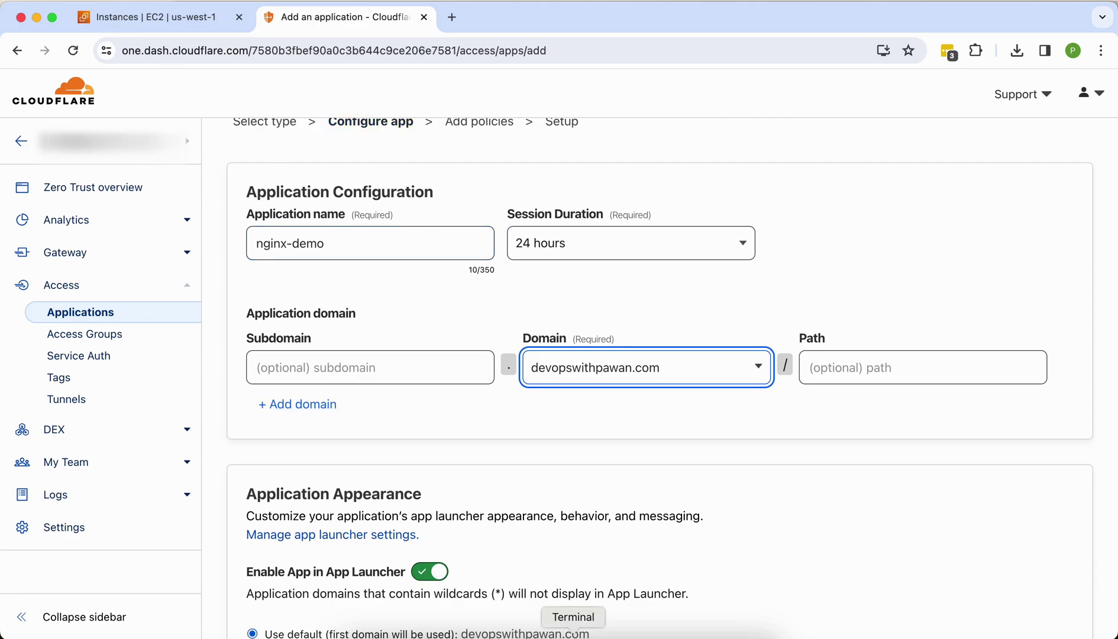
Quit the cloudflared status view in the server terminal and install net-tools with apt-get
left_click(573, 635)
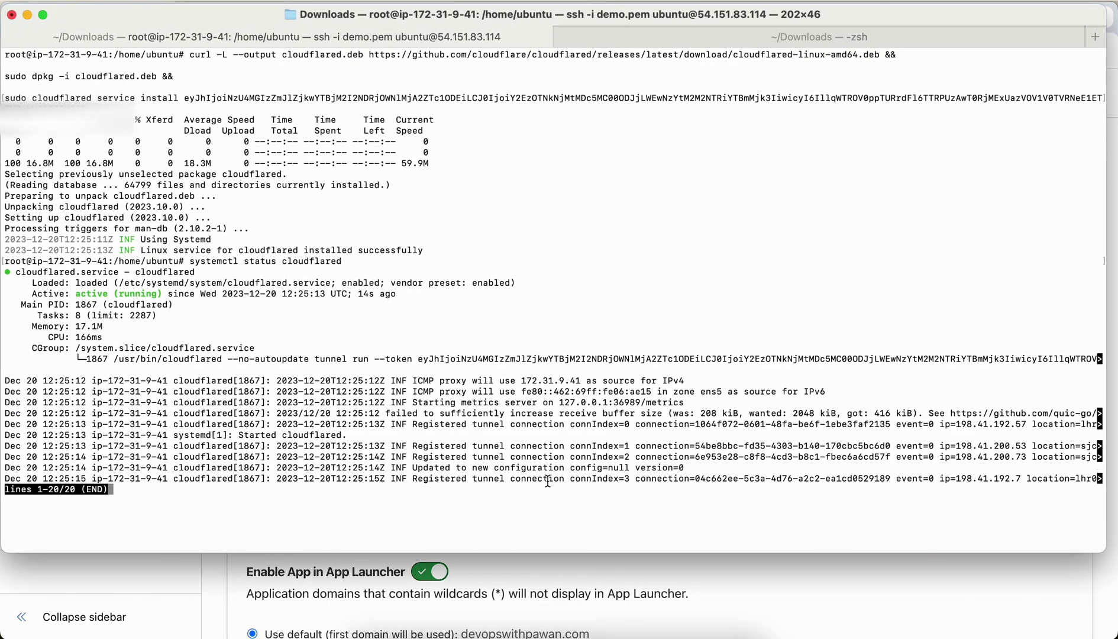
key("q")
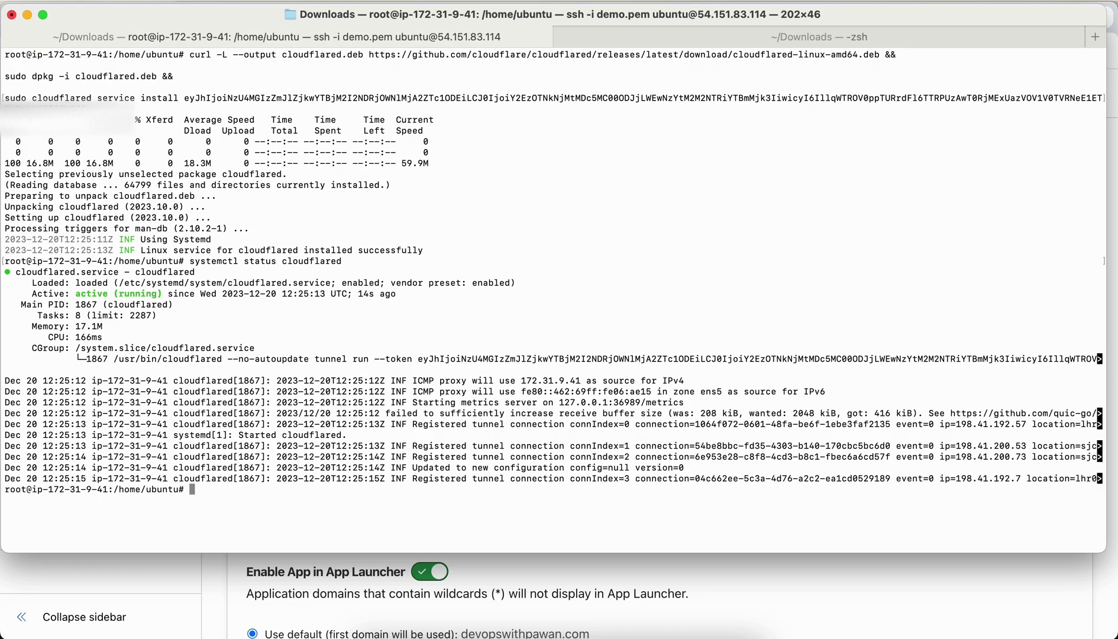
type("nets")
key("BackSpace")
key("BackSpace")
key("BackSpace")
key("BackSpace")
type("apt-get install net-tools")
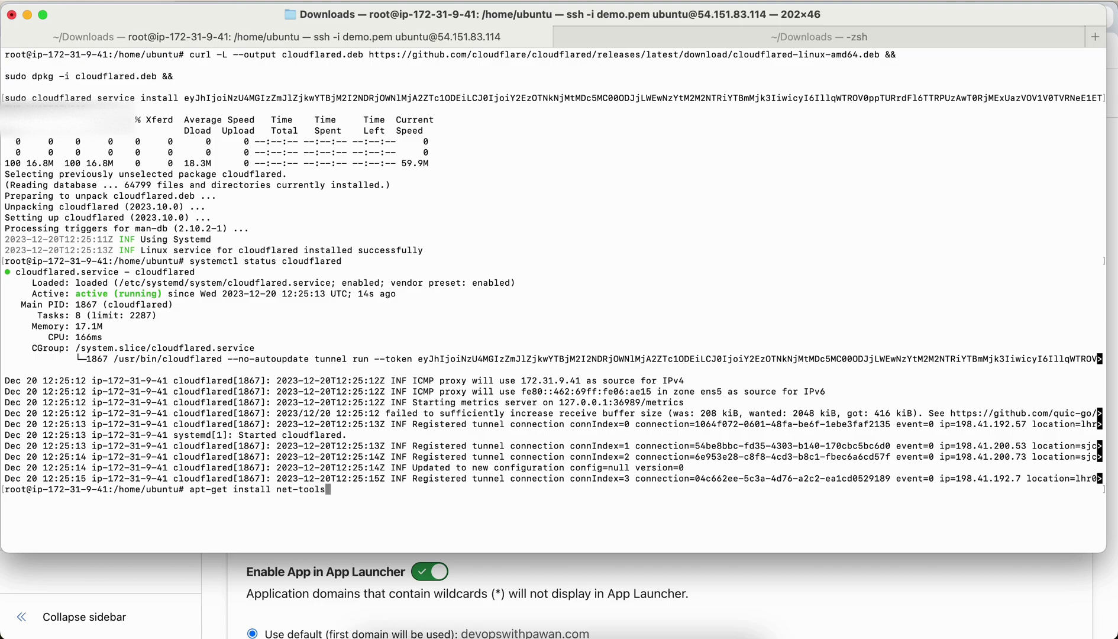
key("Return")
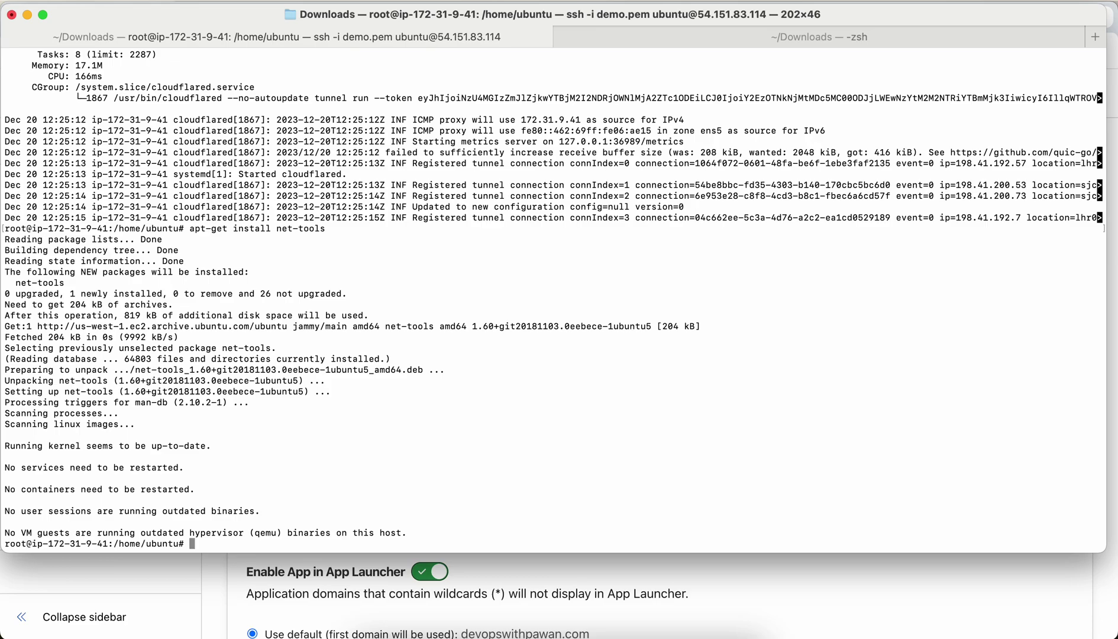
Run netstat -nlp to list listening ports, showing cloudflared on 127.0.0.1:36989 and sshd on 22
type("netstat -nlp")
key("Return")
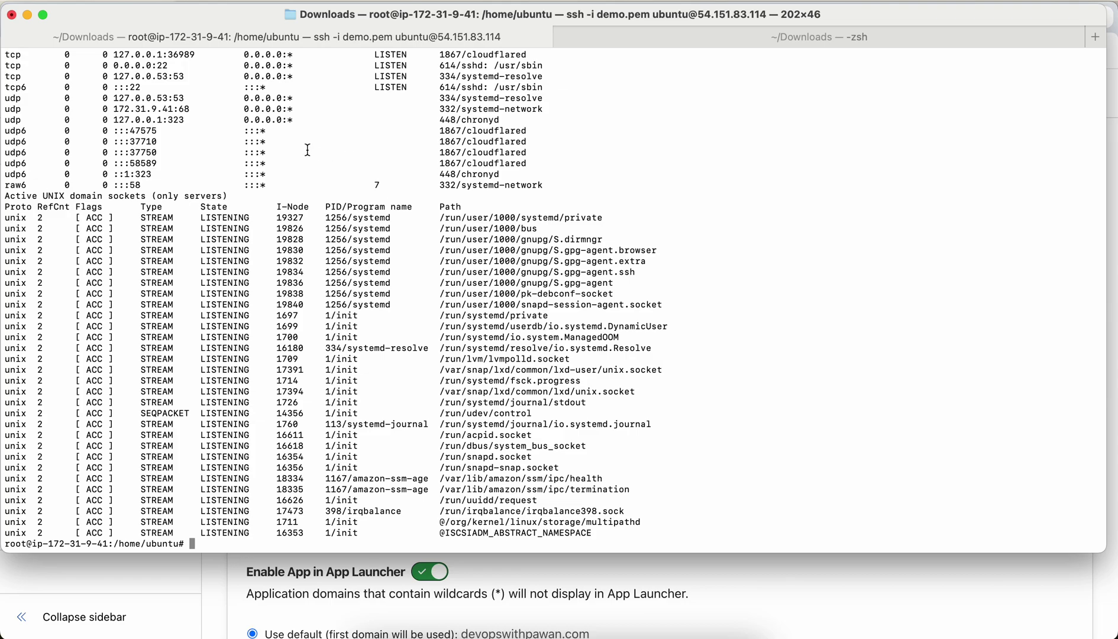
scroll(308, 149, "up", 2)
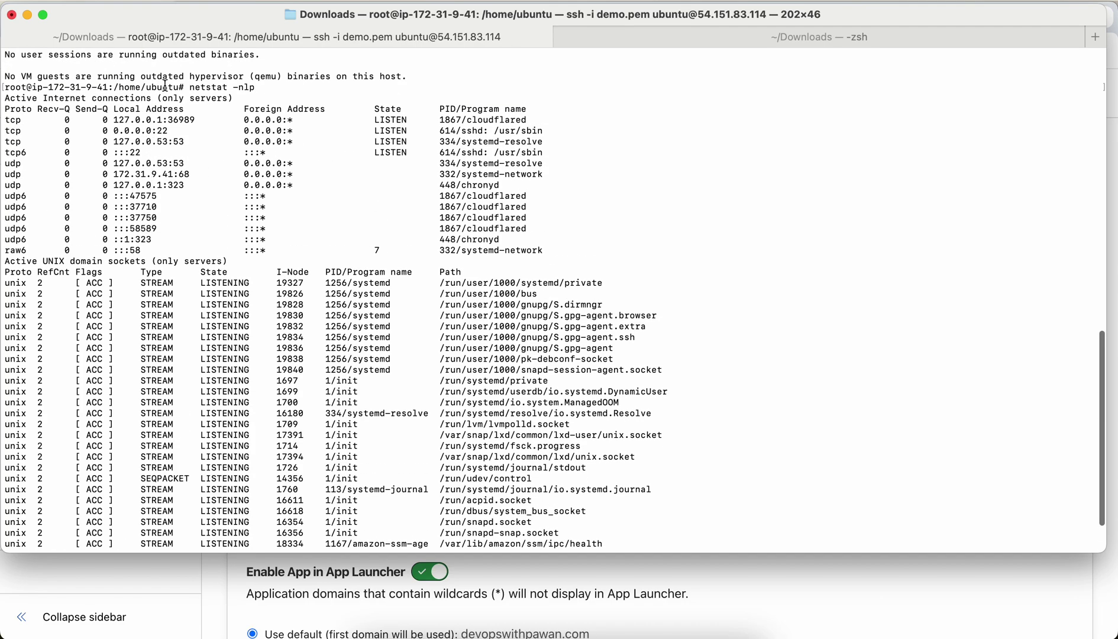
scroll(210, 198, "down", 2)
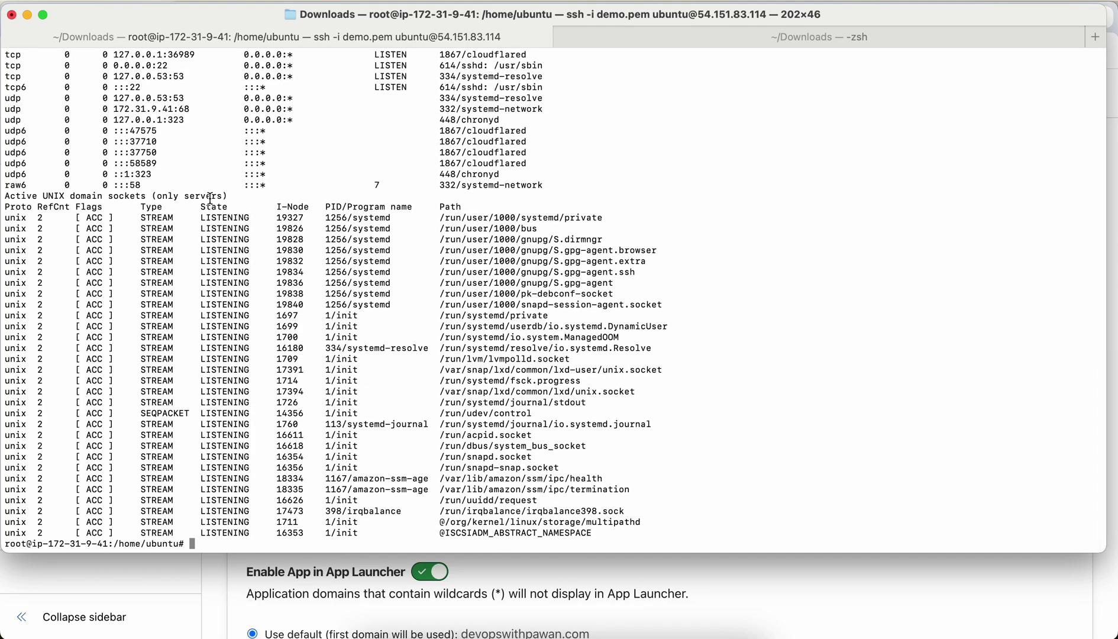
Install nginx on the EC2 server with apt, answering Y to confirm the packages
type("apt get ")
type("i")
key("BackSpace")
key("BackSpace")
key("BackSpace")
key("BackSpace")
key("BackSpace")
type("install nginx")
key("Return")
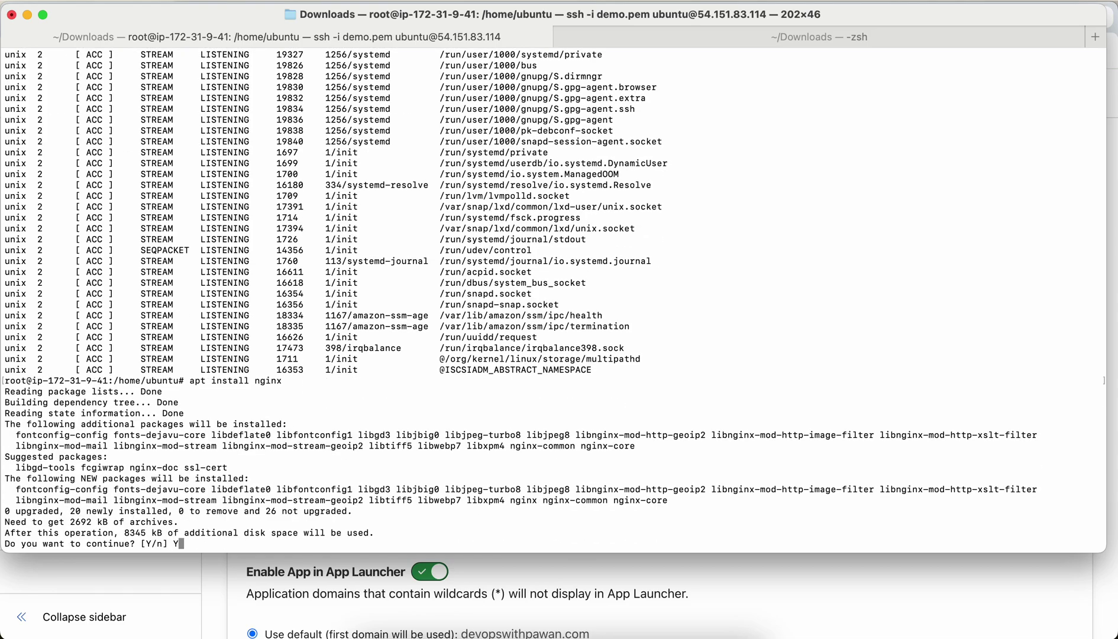
type("Y")
key("Return")
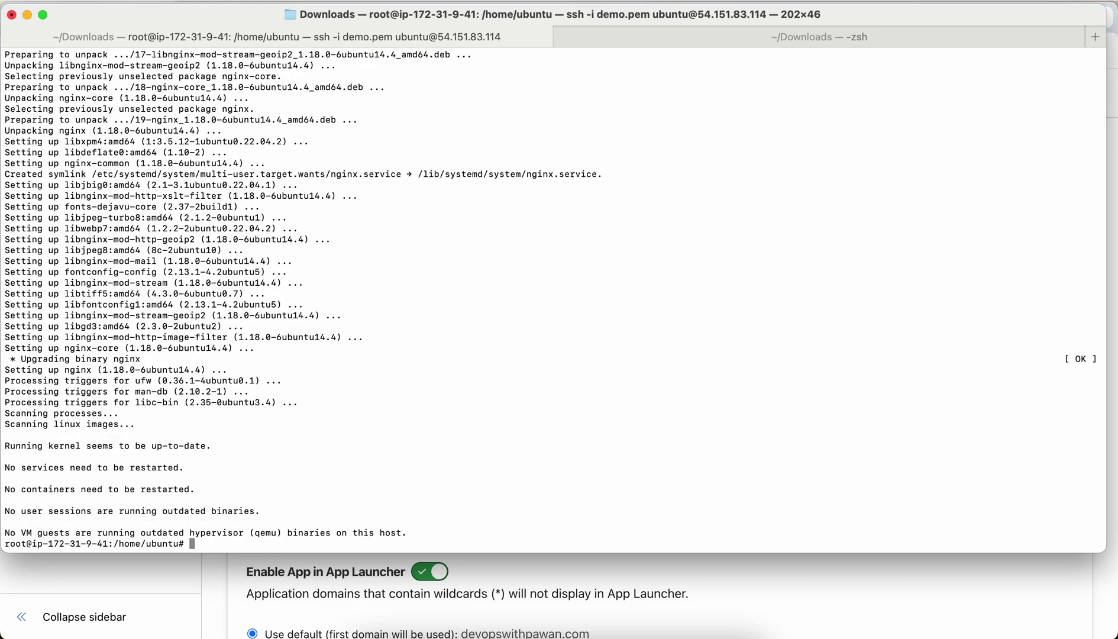
Verify nginx is running with ps -axf and listening on port 80 with netstat -nlp
type("ps -axf")
key("Return")
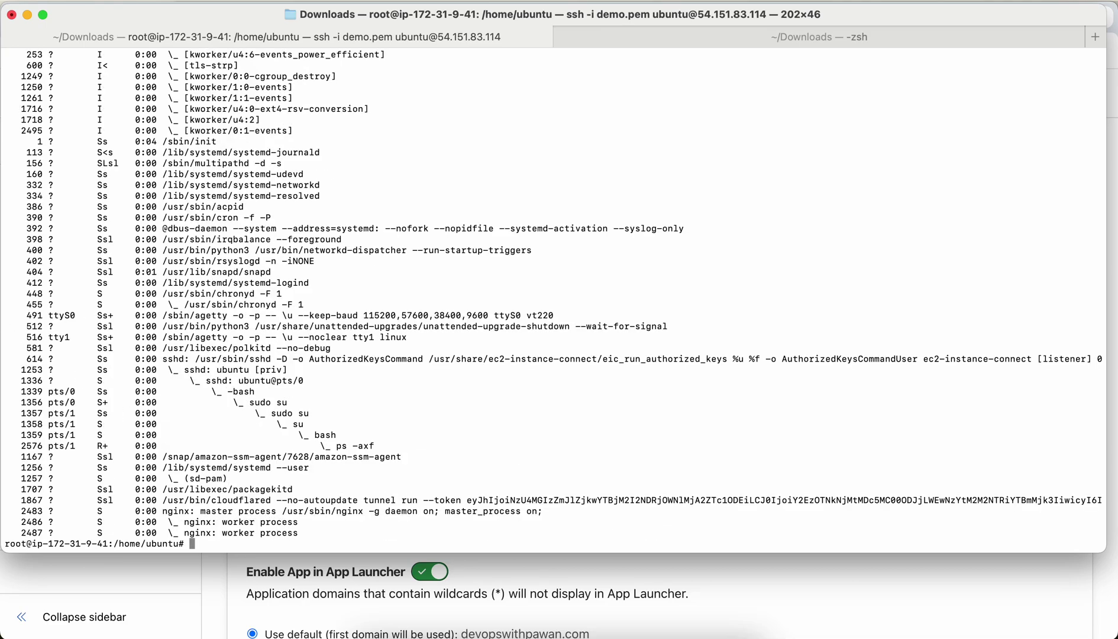
type("netstat -nlp")
key("Return")
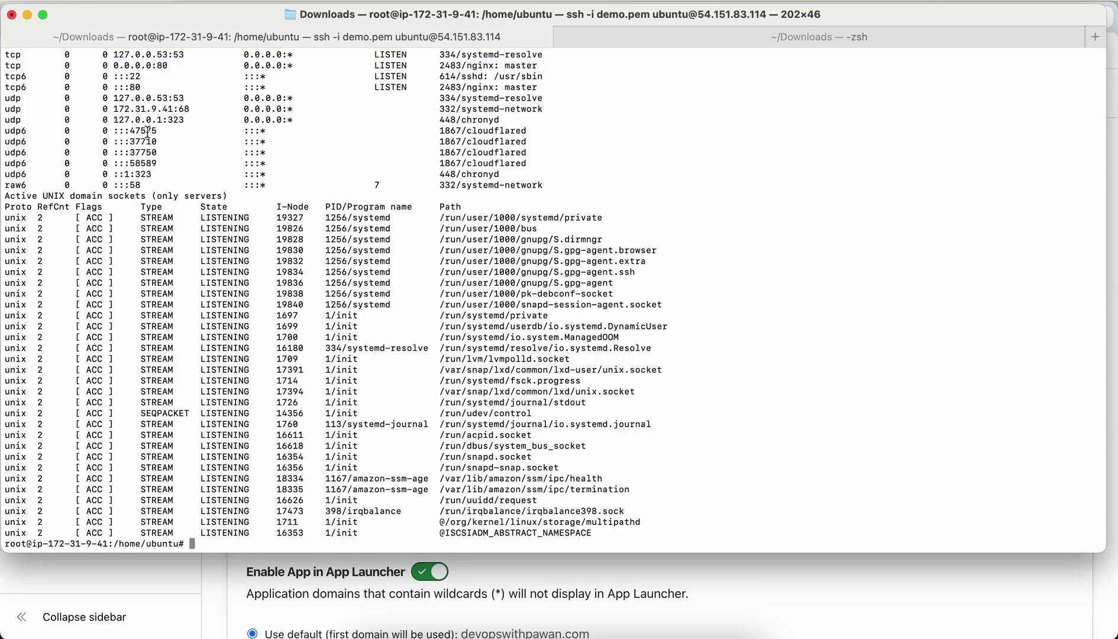
scroll(148, 131, "up", 2)
triple_click(131, 149)
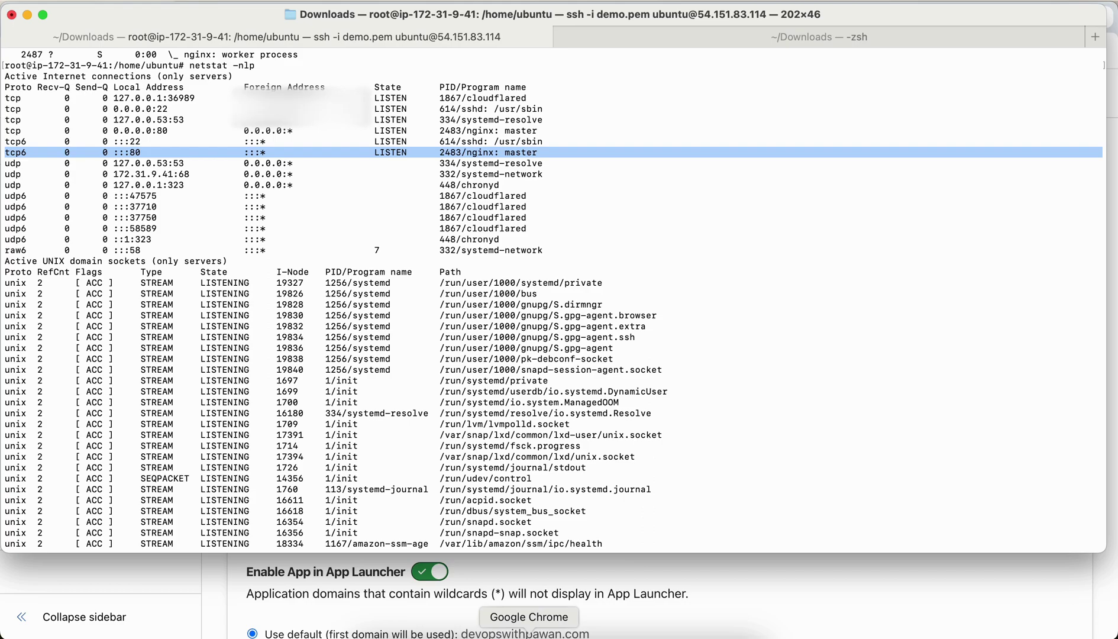
left_click(528, 634)
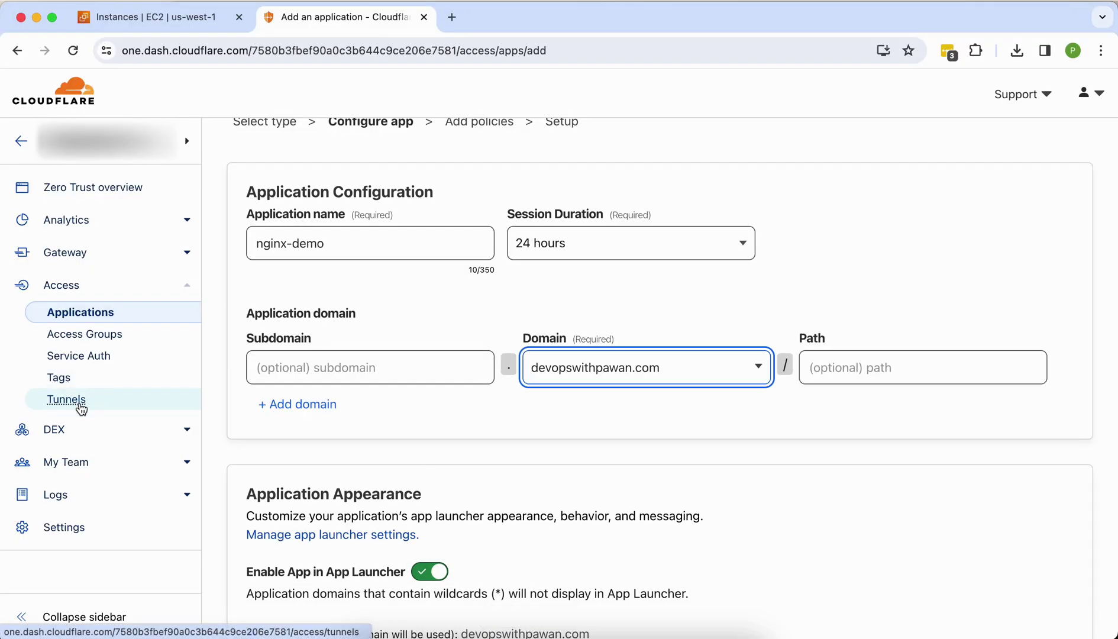
Open the demo-server tunnel's public hostname ngixn.devopswithpawan.com in a new tab to load the nginx welcome page
left_click(80, 401)
left_click(282, 378)
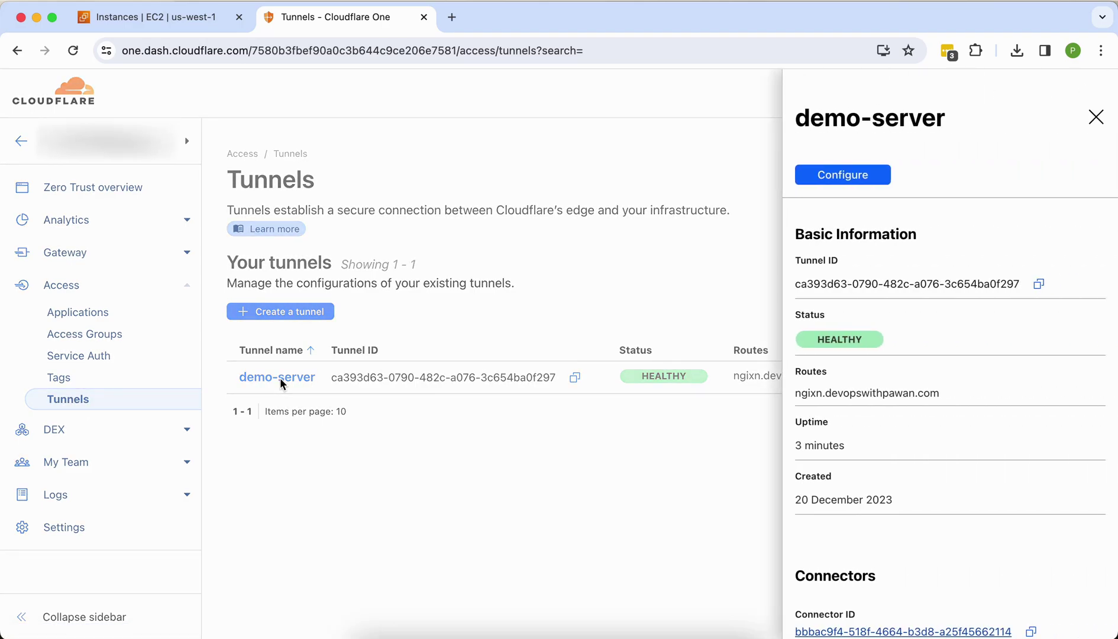
left_click(811, 179)
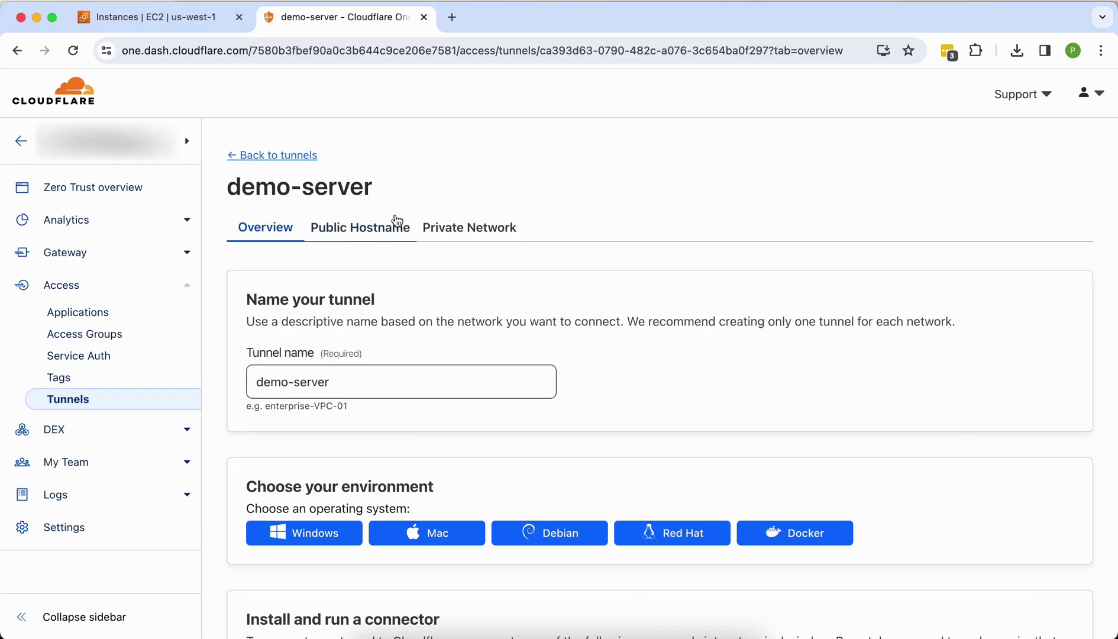
left_click(370, 228)
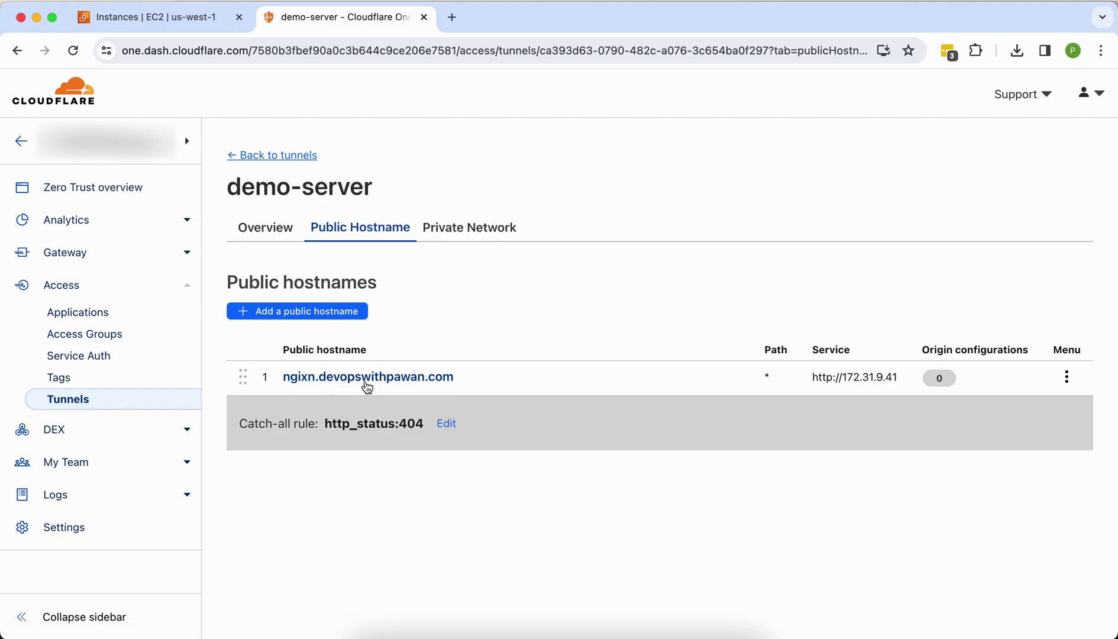
left_click(367, 386)
left_click(798, 292)
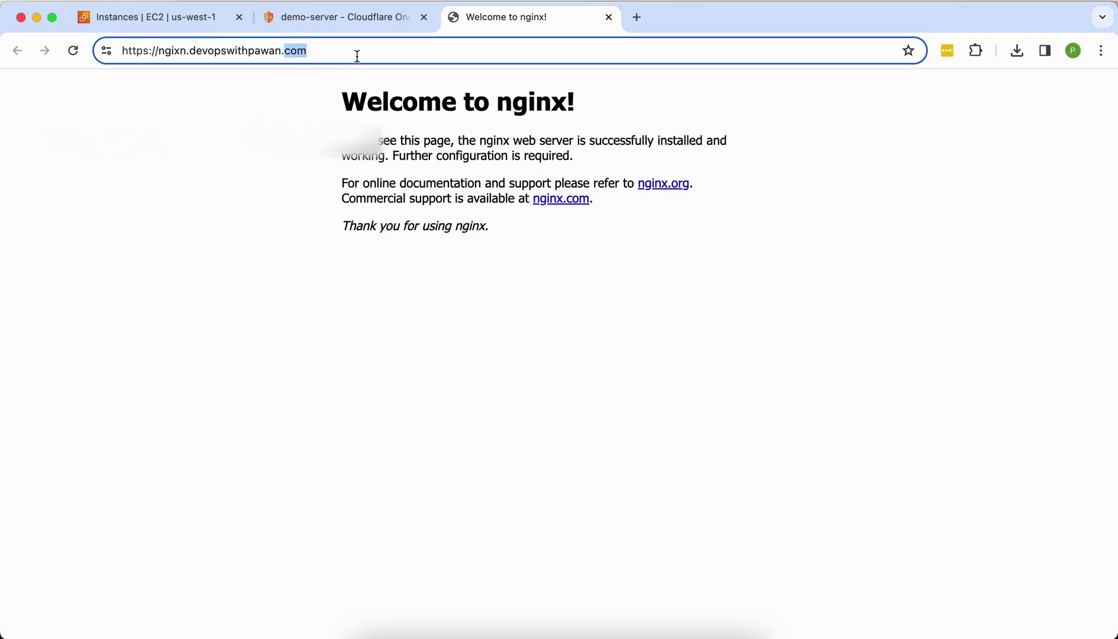
left_click(304, 16)
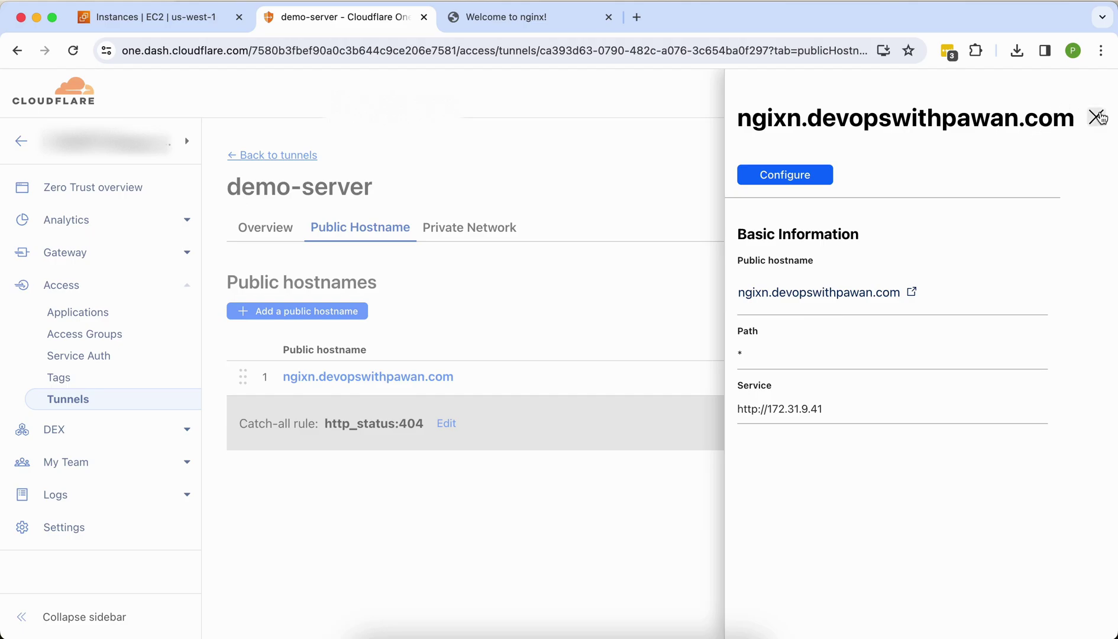
Close the ngixn.devopswithpawan.com details panel to reveal the demo-server public hostnames list
left_click(640, 131)
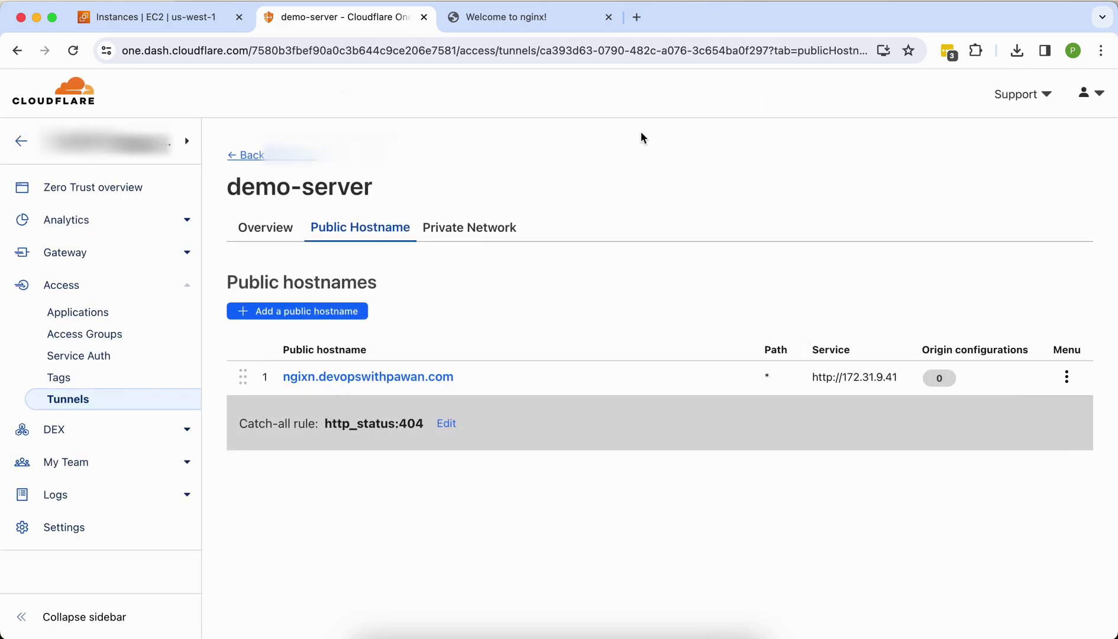